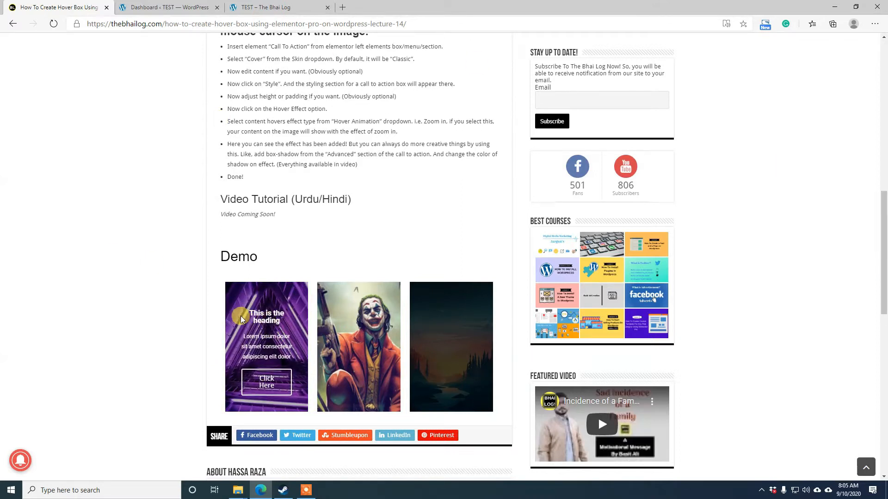
- Examine the hover effects of the three demo boxes in the article and of the matching boxes on the TEST site page
{"action": "mouse_move", "coordinate": [368, 332]}
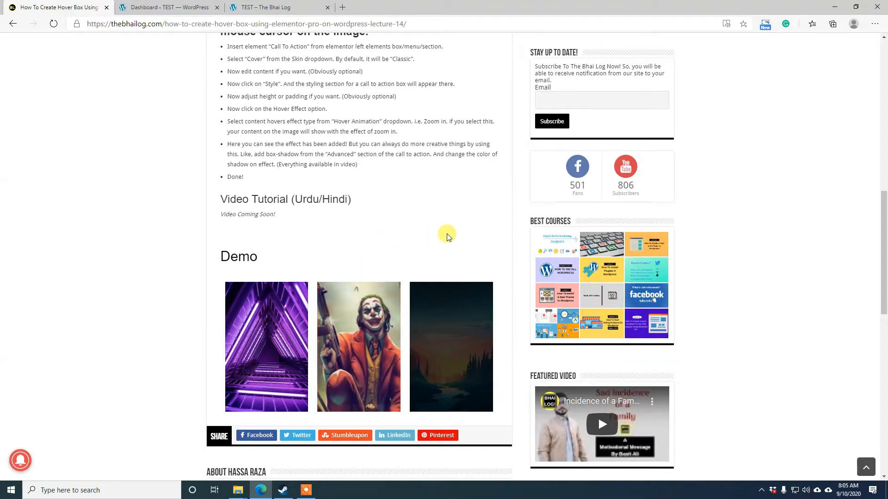
{"action": "mouse_move", "coordinate": [467, 319]}
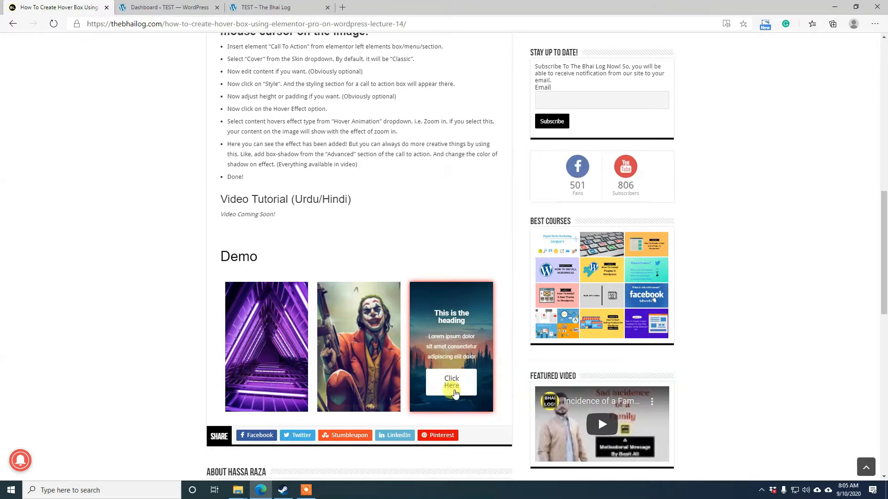
{"action": "scroll", "coordinate": [411, 236], "scroll_direction": "up", "scroll_amount": 7}
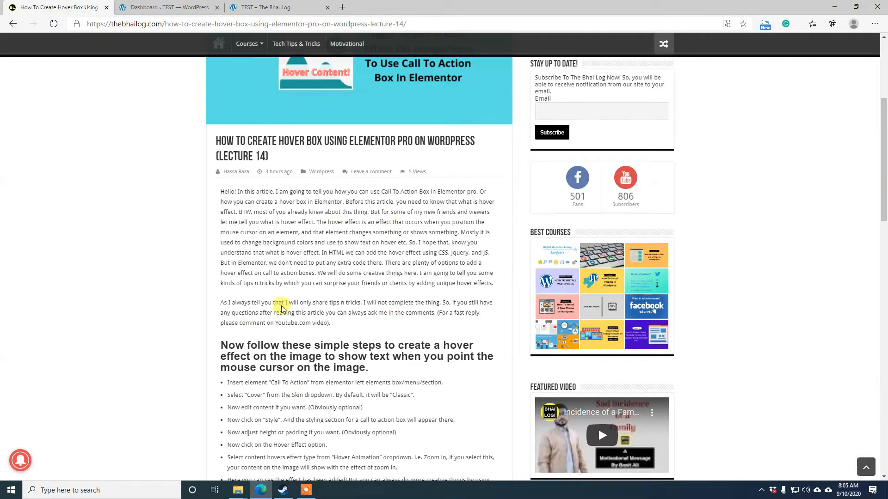
{"action": "left_click", "coordinate": [239, 5]}
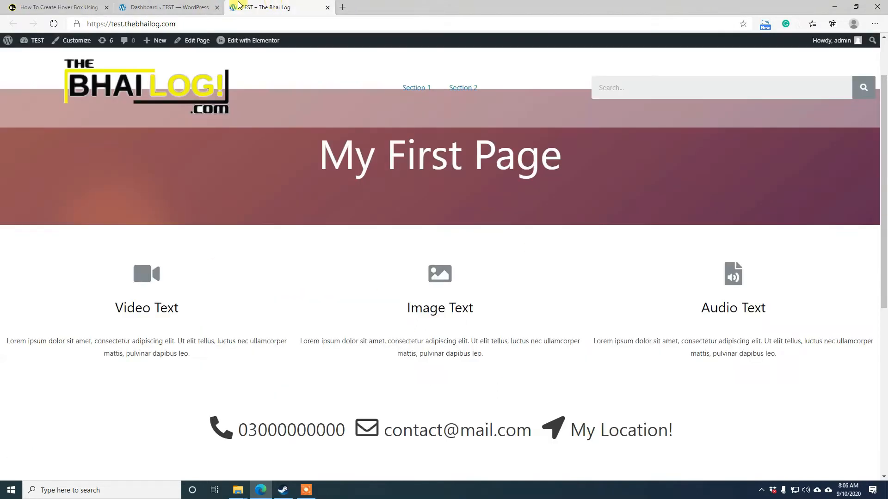
{"action": "scroll", "coordinate": [65, 287], "scroll_direction": "down", "scroll_amount": 7}
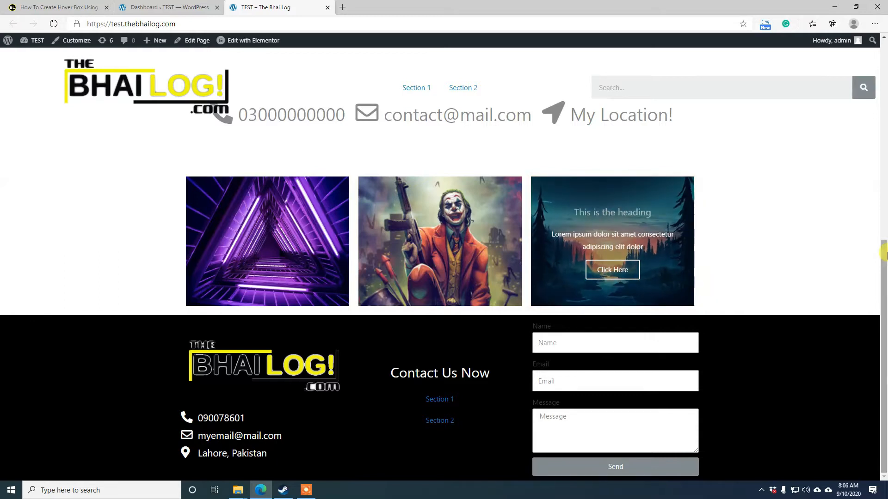
{"action": "mouse_move", "coordinate": [630, 224]}
{"action": "left_click_drag", "start_coordinate": [586, 235], "coordinate": [612, 237]}
{"action": "mouse_move", "coordinate": [472, 244]}
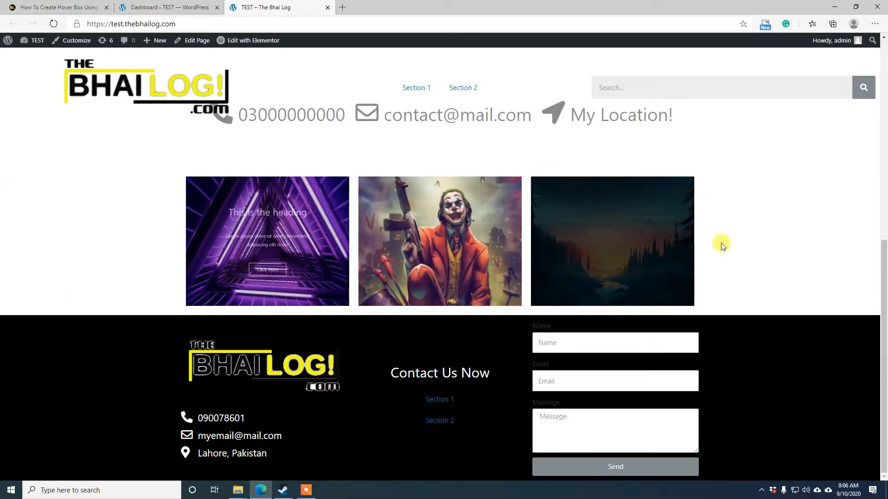
{"action": "mouse_move", "coordinate": [638, 243]}
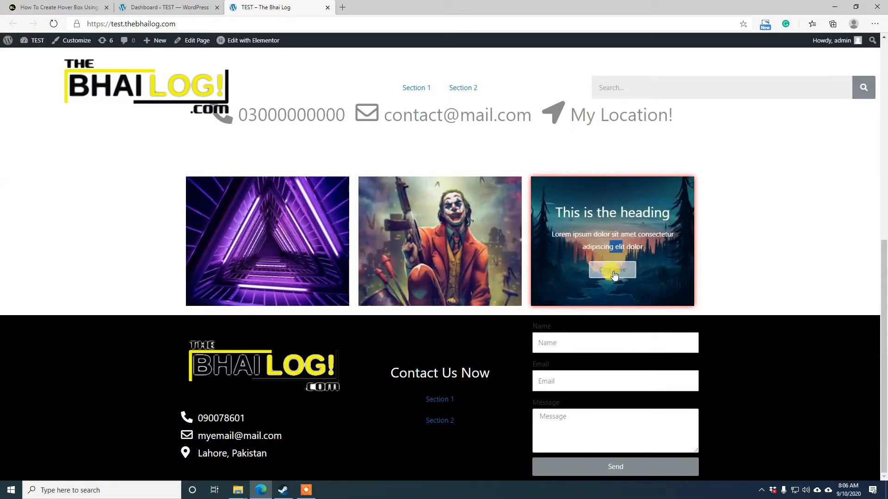
{"action": "left_click", "coordinate": [655, 248]}
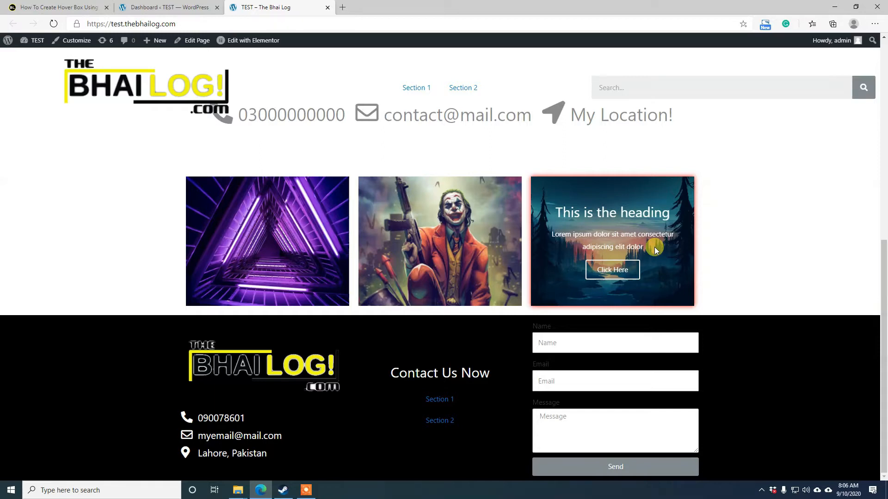
- Open the TEST site page for editing with Elementor in a separate browser tab and switch to that editor
{"action": "left_click", "coordinate": [268, 40]}
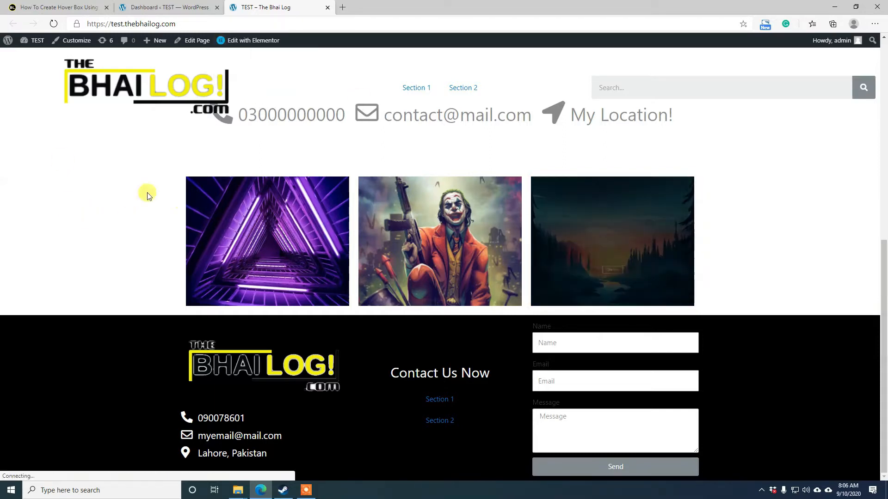
{"action": "right_click", "coordinate": [258, 40]}
{"action": "left_click", "coordinate": [280, 49]}
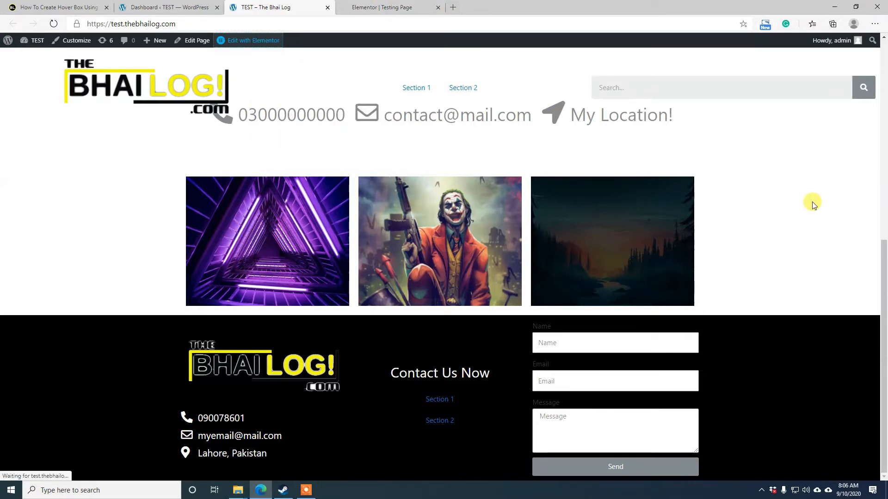
{"action": "left_click", "coordinate": [403, 5]}
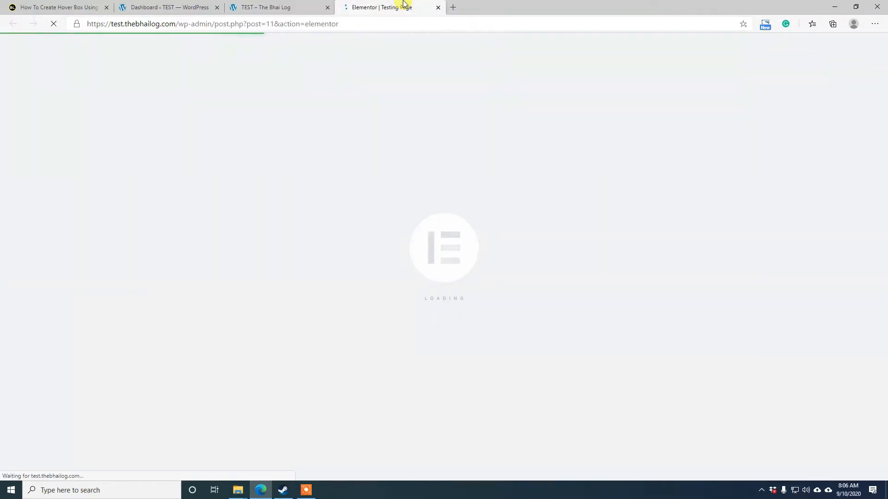
{"action": "left_click", "coordinate": [292, 6]}
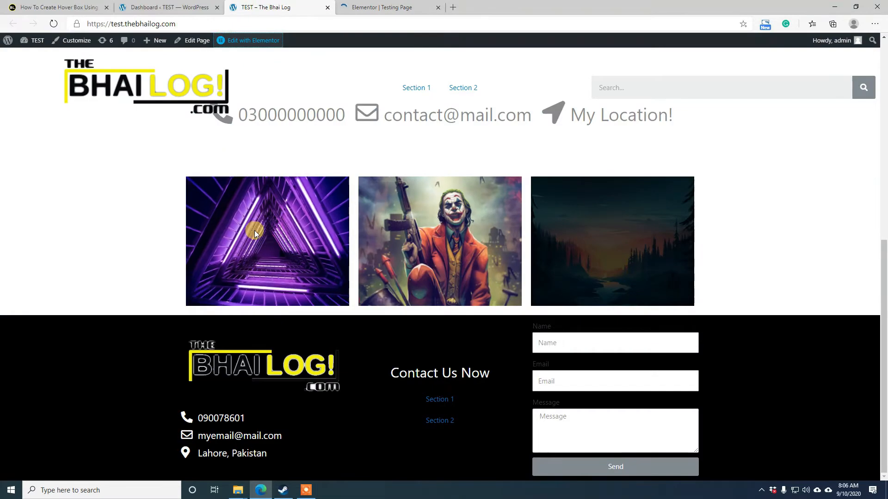
{"action": "mouse_move", "coordinate": [396, 224]}
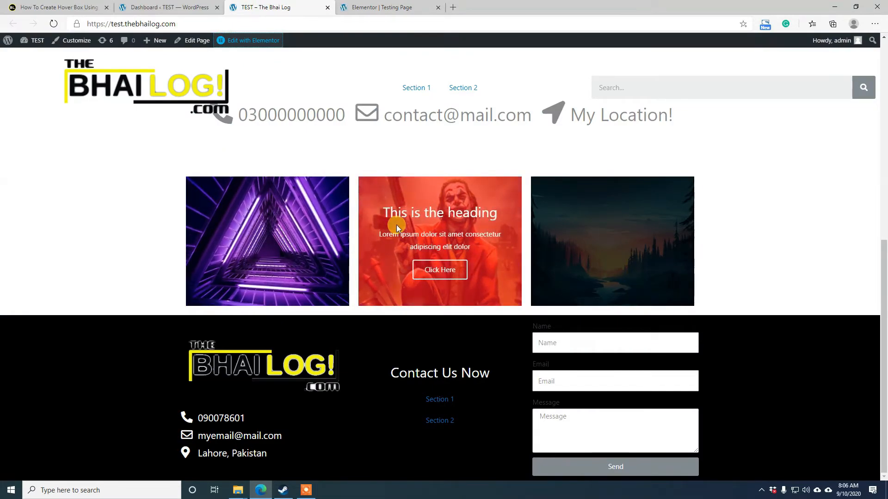
{"action": "left_click", "coordinate": [380, 6]}
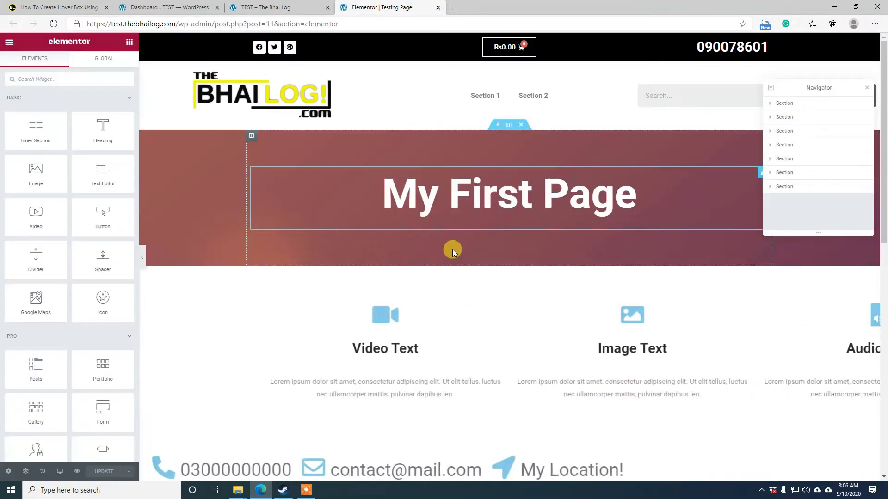
- Add a new single-column section below the row of three image boxes
{"action": "scroll", "coordinate": [693, 352], "scroll_direction": "down", "scroll_amount": 10}
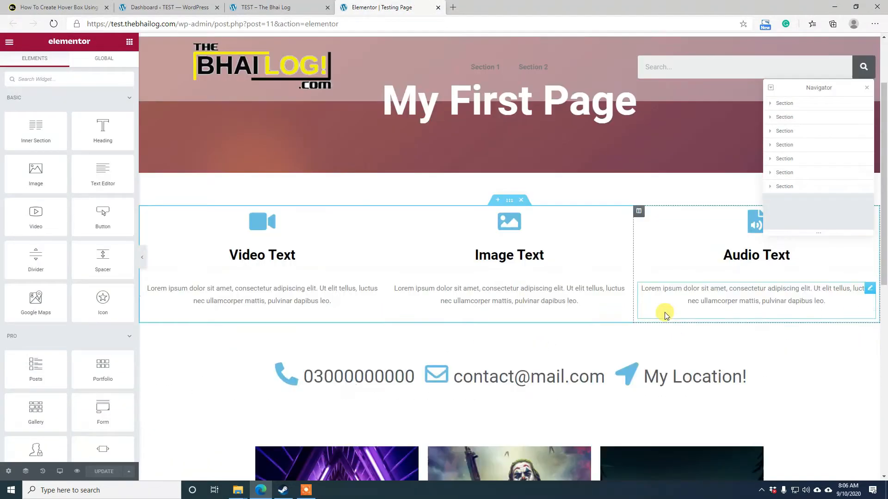
{"action": "scroll", "coordinate": [612, 301], "scroll_direction": "up", "scroll_amount": 3}
{"action": "mouse_move", "coordinate": [540, 227]}
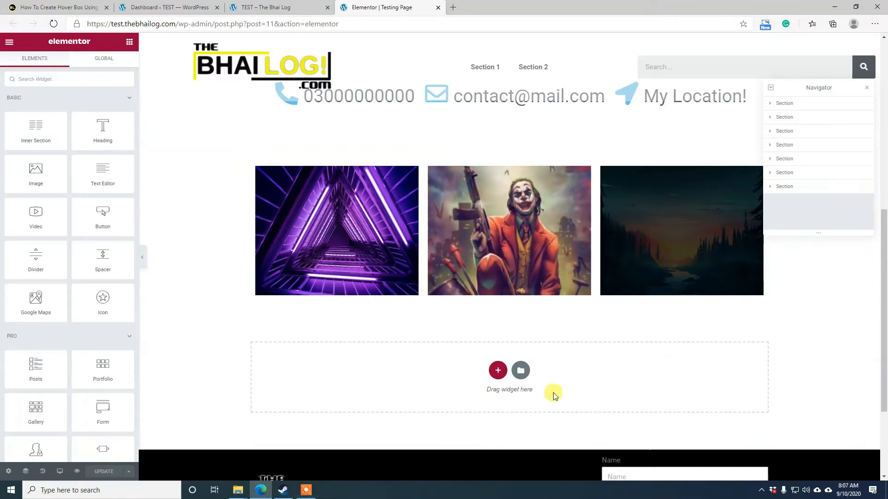
{"action": "left_click", "coordinate": [497, 370]}
{"action": "left_click", "coordinate": [385, 393]}
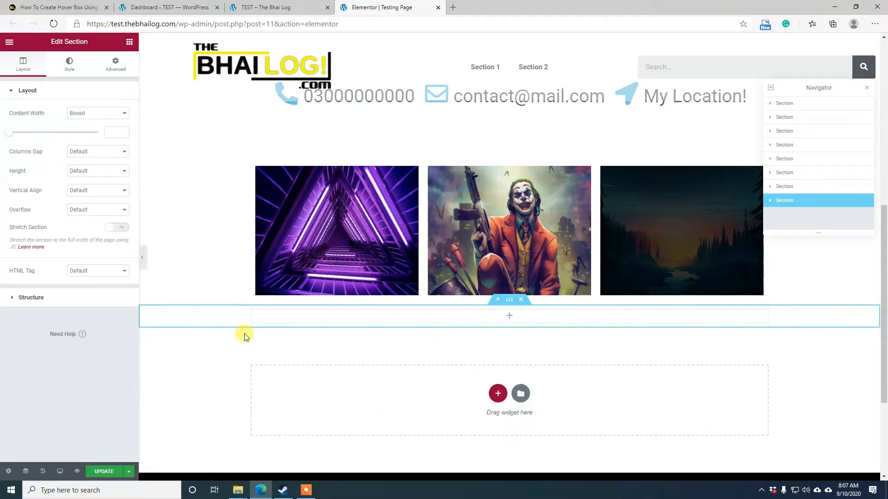
- Insert an inner section into the new empty section and add a third column to it
{"action": "left_click", "coordinate": [129, 42]}
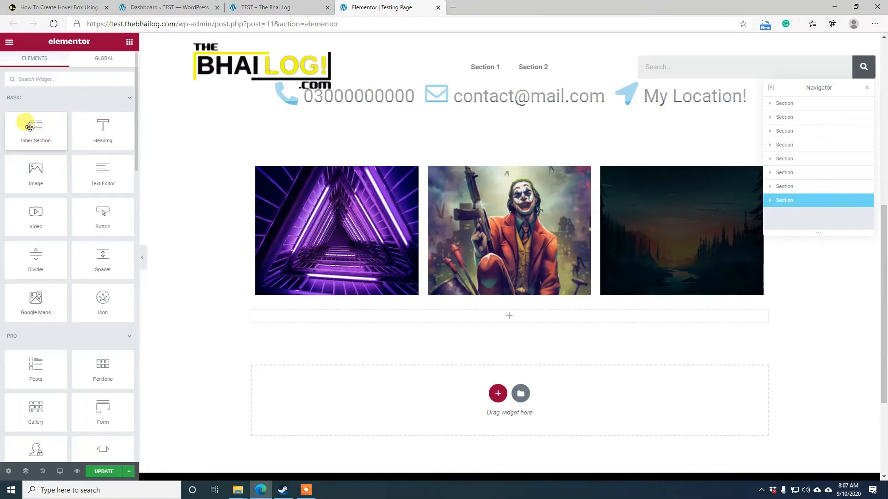
{"action": "mouse_move", "coordinate": [30, 126]}
{"action": "left_mouse_down"}
{"action": "mouse_move", "coordinate": [376, 347]}
{"action": "mouse_move", "coordinate": [39, 115]}
{"action": "mouse_move", "coordinate": [37, 123]}
{"action": "left_mouse_up"}
{"action": "mouse_move", "coordinate": [255, 317]}
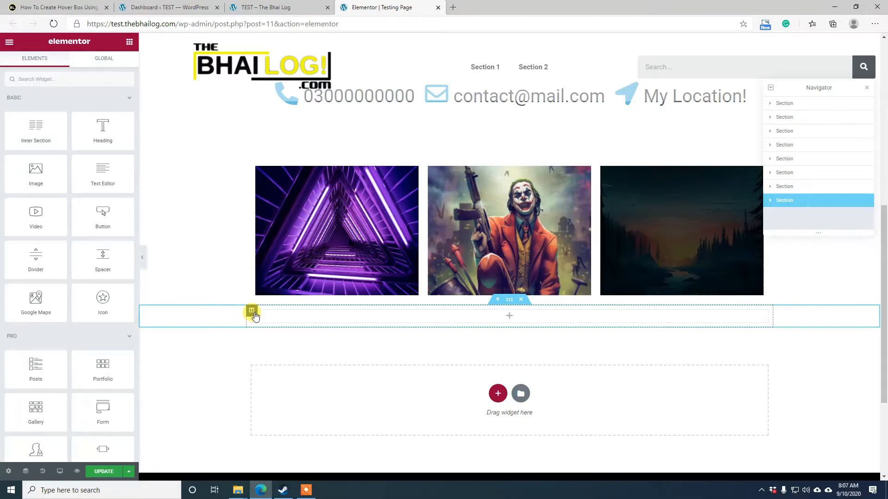
{"action": "left_click_drag", "start_coordinate": [9, 138], "coordinate": [464, 311]}
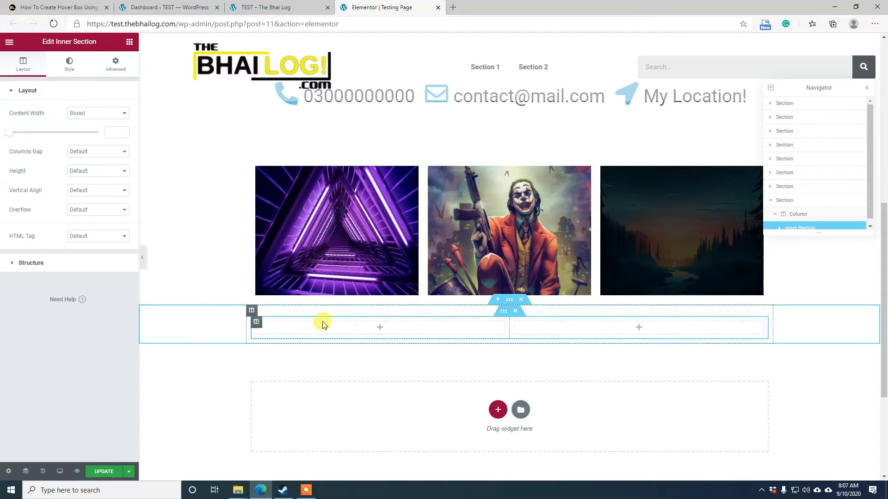
{"action": "right_click", "coordinate": [256, 326]}
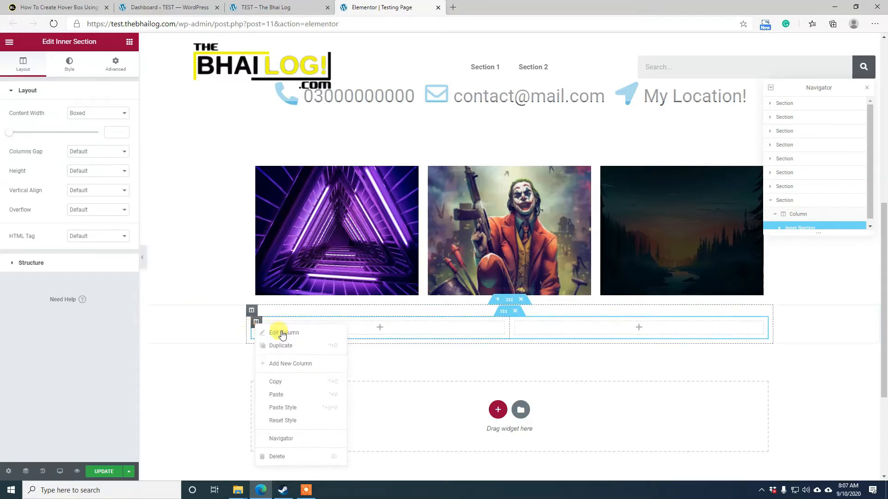
{"action": "left_click", "coordinate": [287, 364]}
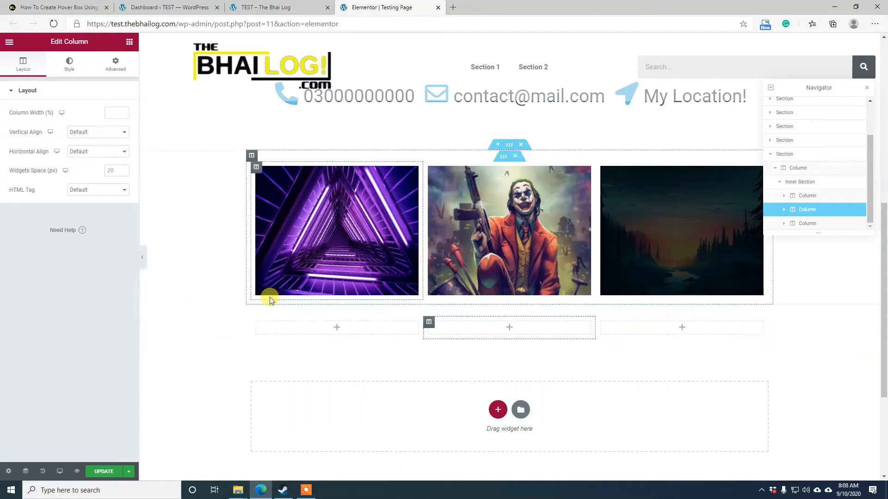
- Search the widgets for "call" and place a Call to Action widget in the inner section's first column
{"action": "left_click", "coordinate": [129, 45]}
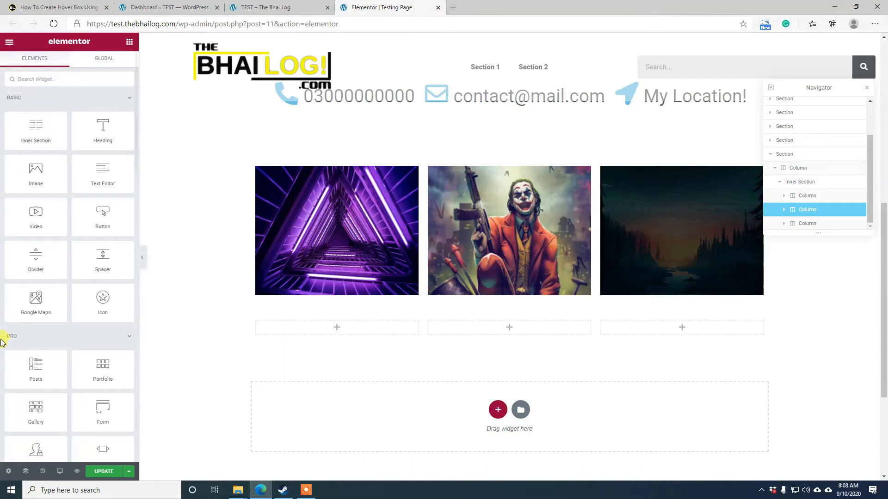
{"action": "scroll", "coordinate": [122, 324], "scroll_direction": "down", "scroll_amount": 1}
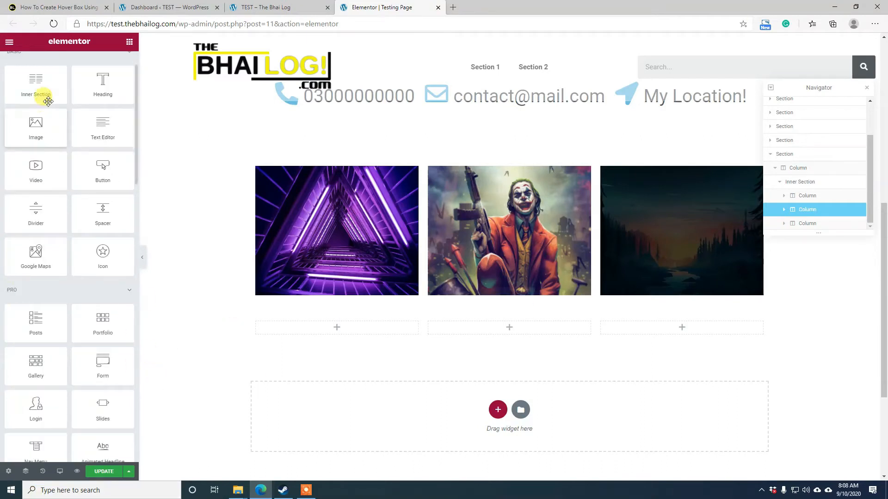
{"action": "scroll", "coordinate": [74, 84], "scroll_direction": "up", "scroll_amount": 1}
{"action": "left_click", "coordinate": [76, 78]}
{"action": "type", "text": "x"}
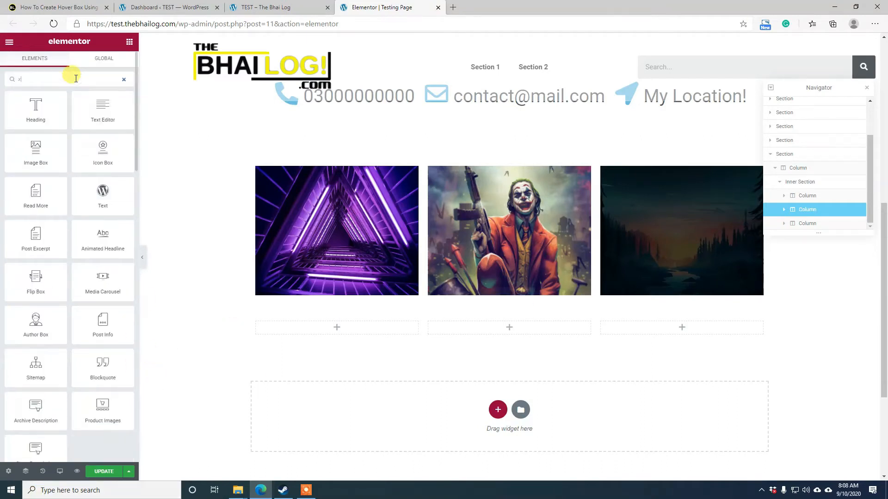
{"action": "key", "text": "BackSpace"}
{"action": "type", "text": "call"}
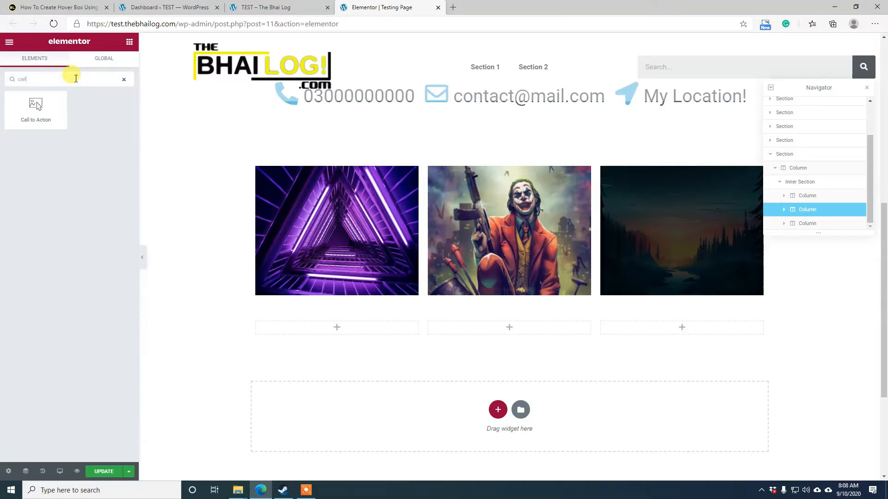
{"action": "left_click_drag", "start_coordinate": [34, 104], "coordinate": [376, 327]}
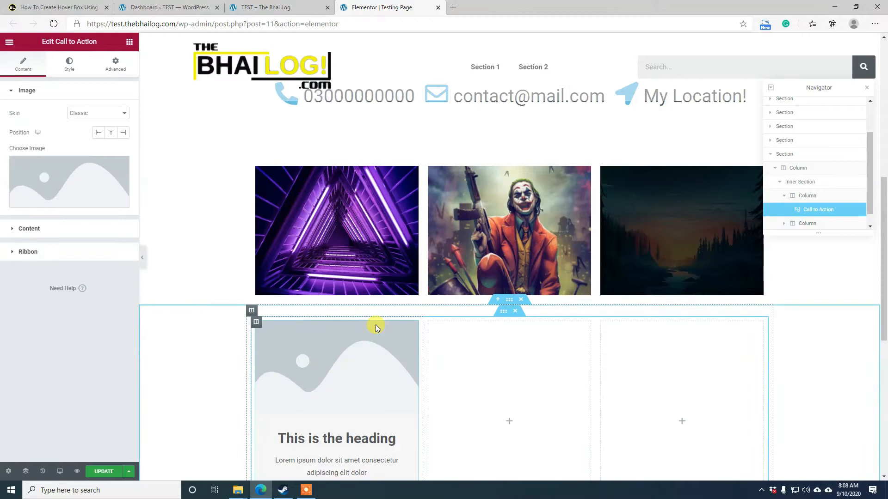
- Change the skin of the new Call to Action box from Classic to Cover
{"action": "scroll", "coordinate": [303, 377], "scroll_direction": "down", "scroll_amount": 3}
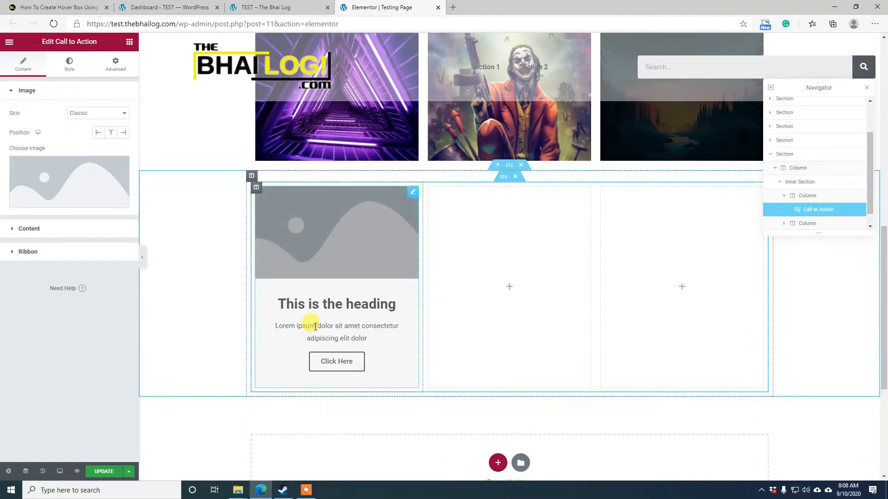
{"action": "left_click_drag", "start_coordinate": [281, 304], "coordinate": [385, 309]}
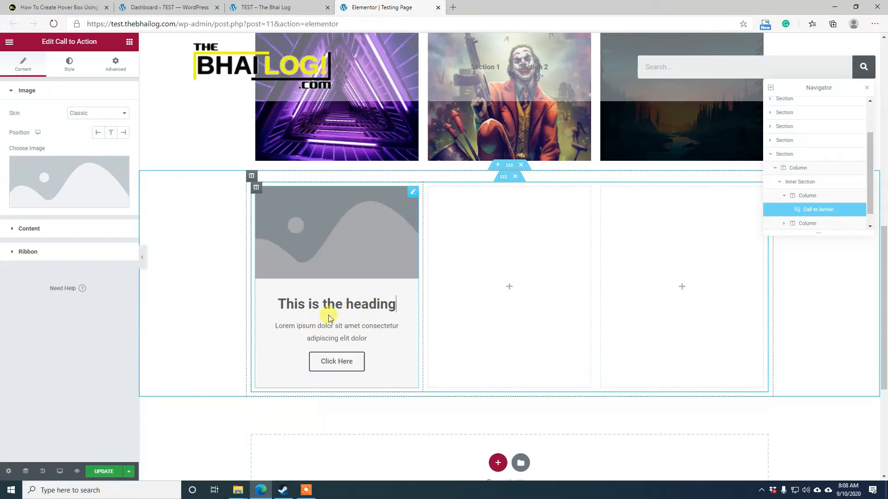
{"action": "scroll", "coordinate": [329, 318], "scroll_direction": "up", "scroll_amount": 2}
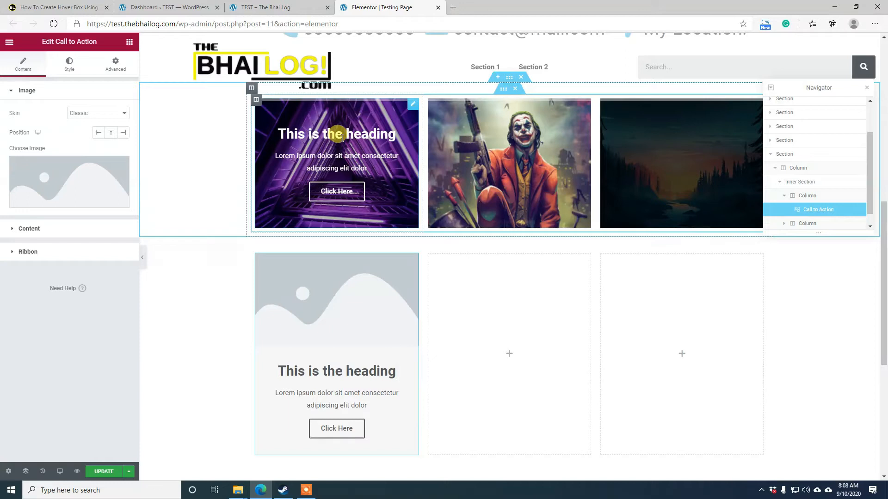
{"action": "left_click", "coordinate": [93, 113]}
{"action": "left_click", "coordinate": [78, 131]}
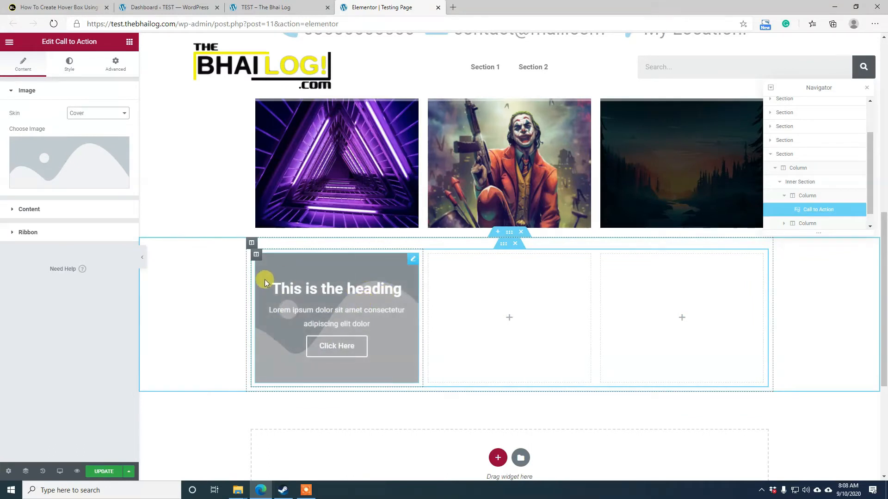
- Set the purple neon triangle tunnel picture from the media library as the Call to Action box's image
{"action": "left_click", "coordinate": [47, 172]}
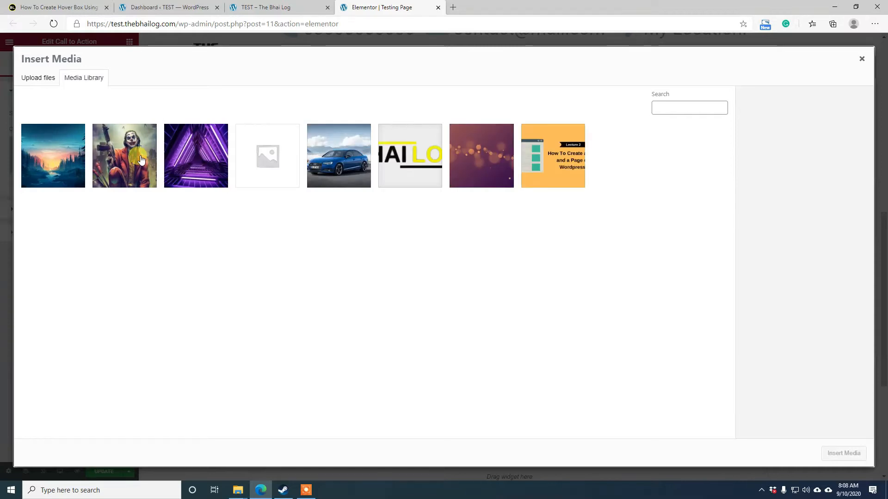
{"action": "left_click", "coordinate": [181, 156]}
{"action": "left_click", "coordinate": [838, 451]}
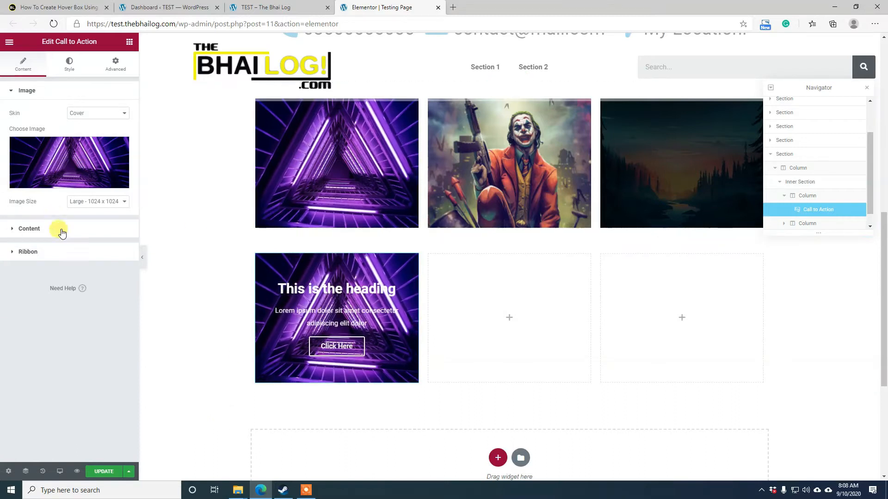
- Review the Call to Action box's content fields: title, description and button text
{"action": "left_click", "coordinate": [35, 229]}
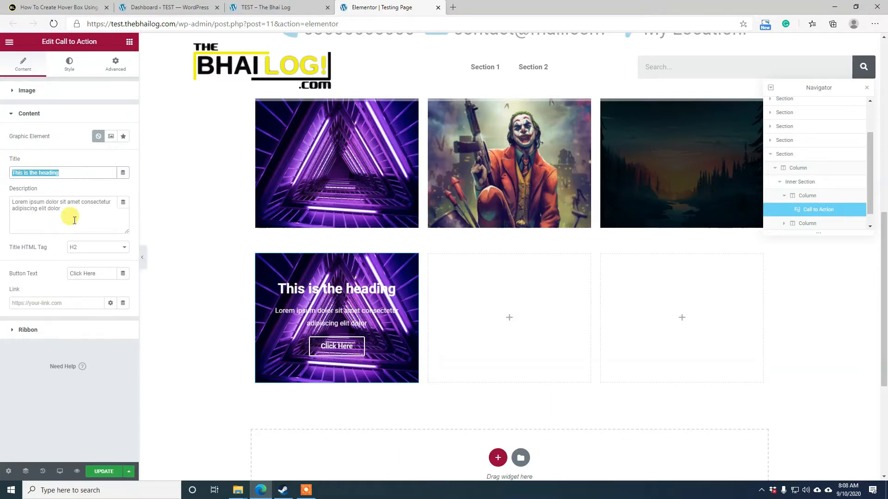
{"action": "left_click_drag", "start_coordinate": [69, 207], "coordinate": [0, 203]}
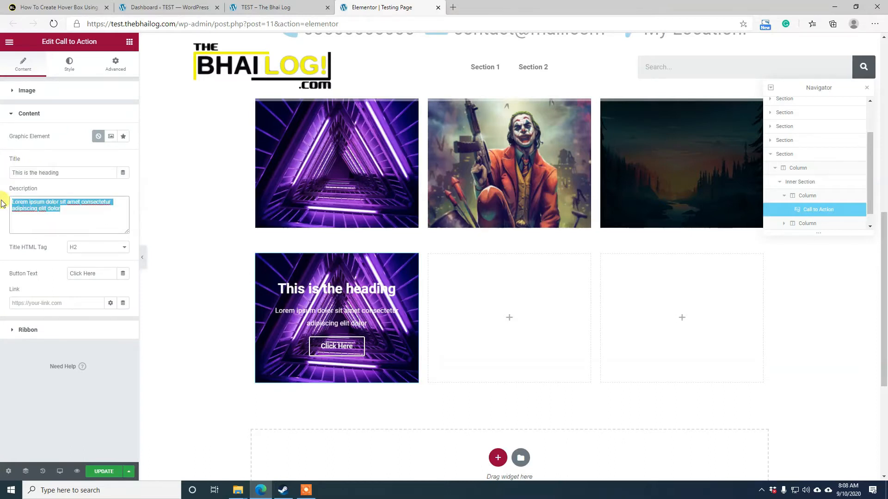
{"action": "left_click_drag", "start_coordinate": [110, 276], "coordinate": [13, 278]}
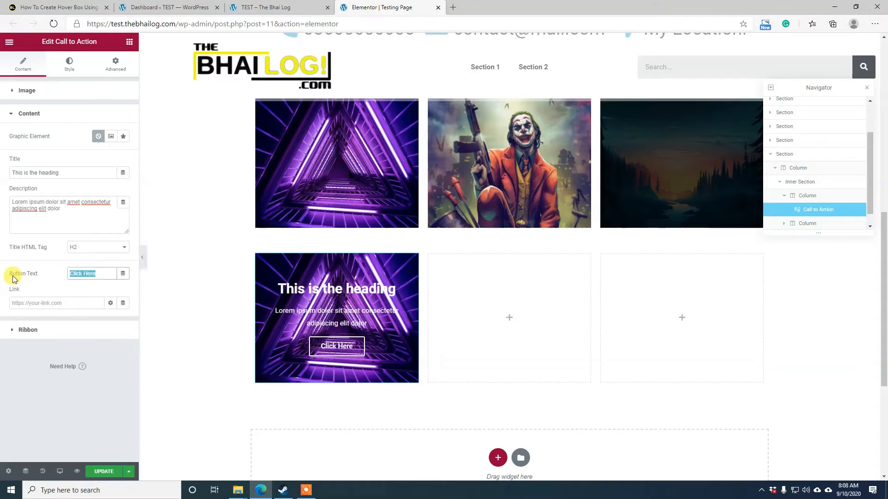
- Try a ribbon titled "Sale" on the Call to Action box in the left and right positions, and clear its title
{"action": "left_click", "coordinate": [27, 329]}
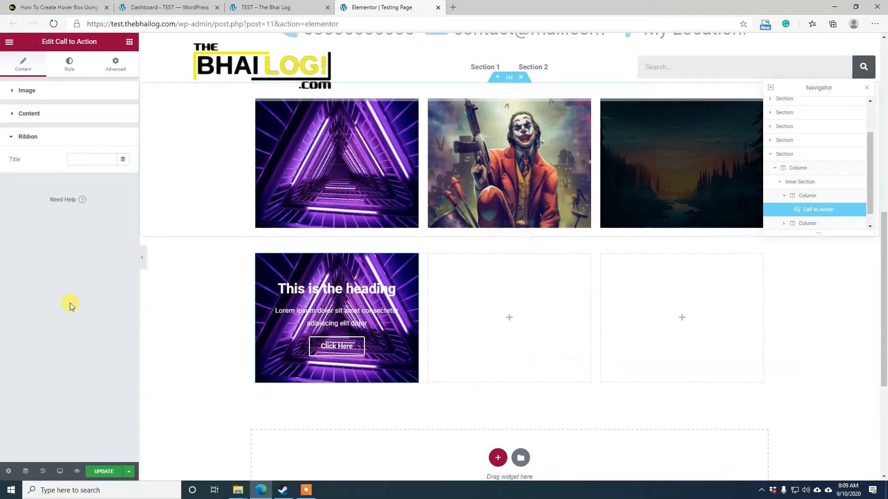
{"action": "left_click", "coordinate": [109, 161]}
{"action": "type", "text": "S"}
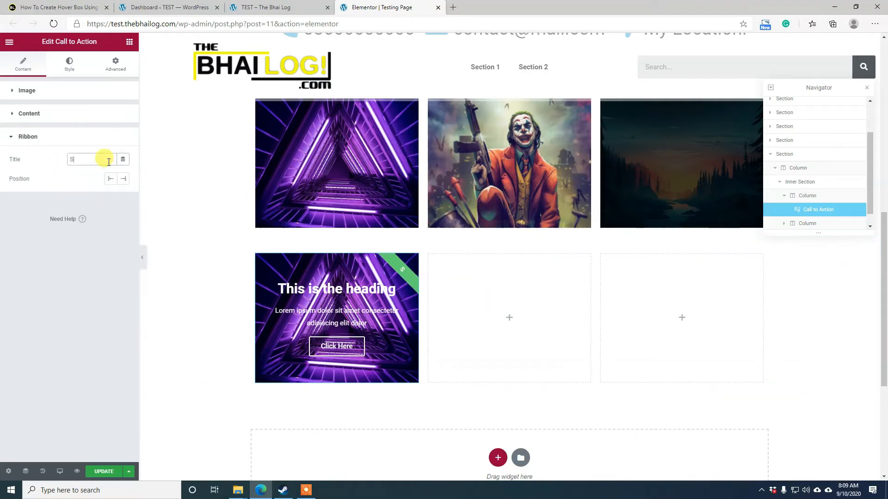
{"action": "type", "text": "ale"}
{"action": "double_click", "coordinate": [97, 161]}
{"action": "left_click", "coordinate": [109, 179]}
{"action": "left_click", "coordinate": [122, 178]}
{"action": "double_click", "coordinate": [98, 160]}
{"action": "key", "text": "BackSpace"}
- Try a box height of 100 px in the Call to Action's style settings and clear the value
{"action": "left_click", "coordinate": [69, 65]}
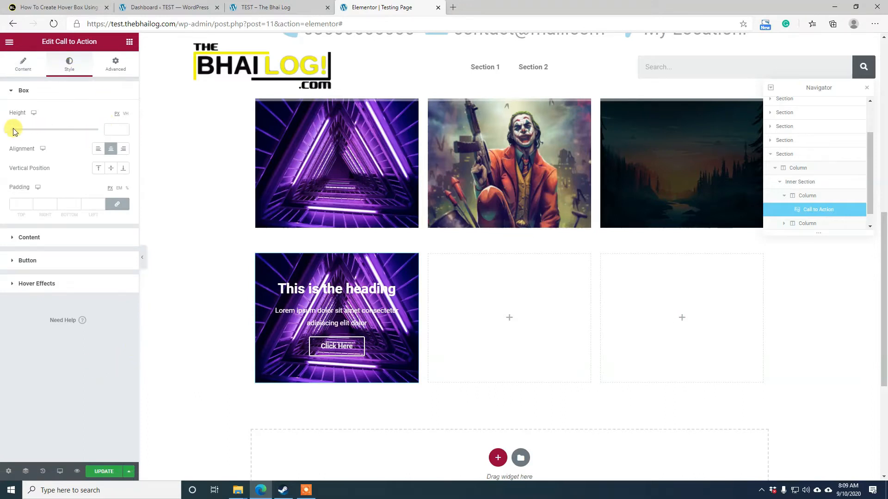
{"action": "mouse_move", "coordinate": [11, 132]}
{"action": "left_mouse_down"}
{"action": "mouse_move", "coordinate": [106, 142]}
{"action": "mouse_move", "coordinate": [15, 137]}
{"action": "left_mouse_up"}
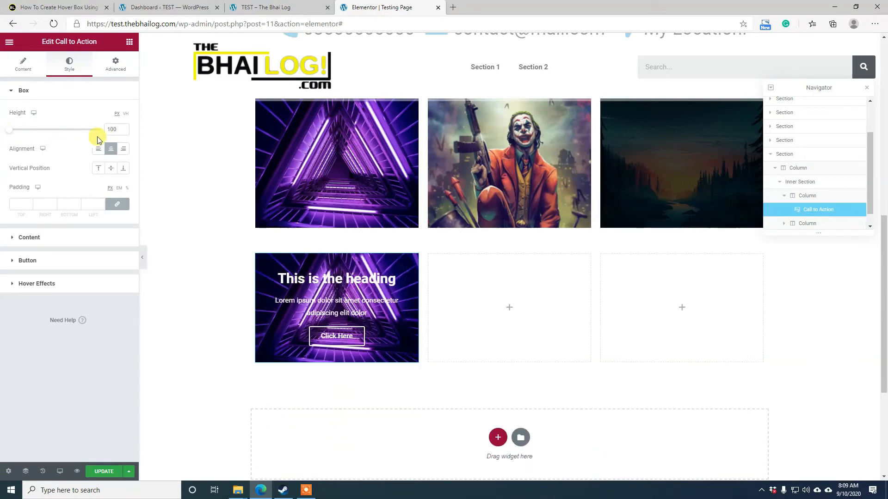
{"action": "left_click_drag", "start_coordinate": [119, 130], "coordinate": [43, 126]}
{"action": "key", "text": "BackSpace"}
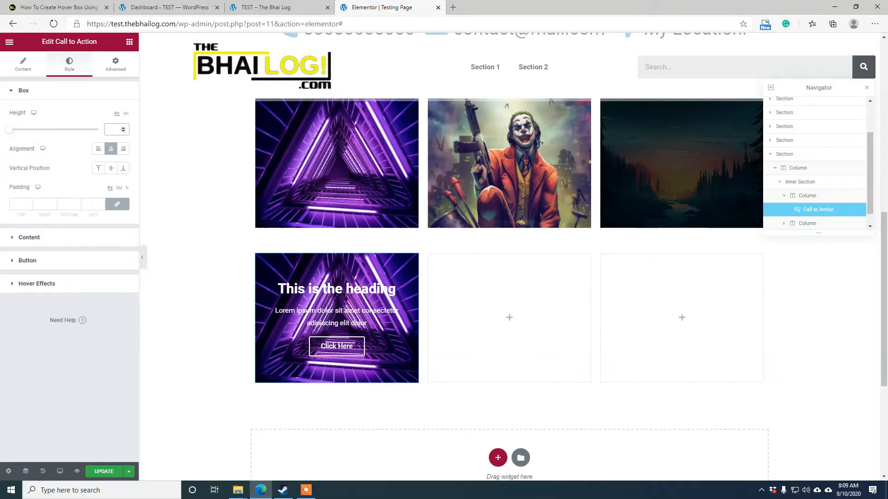
- Try the Top, Middle and Bottom vertical positions for the Call to Action box's text
{"action": "left_click", "coordinate": [98, 169]}
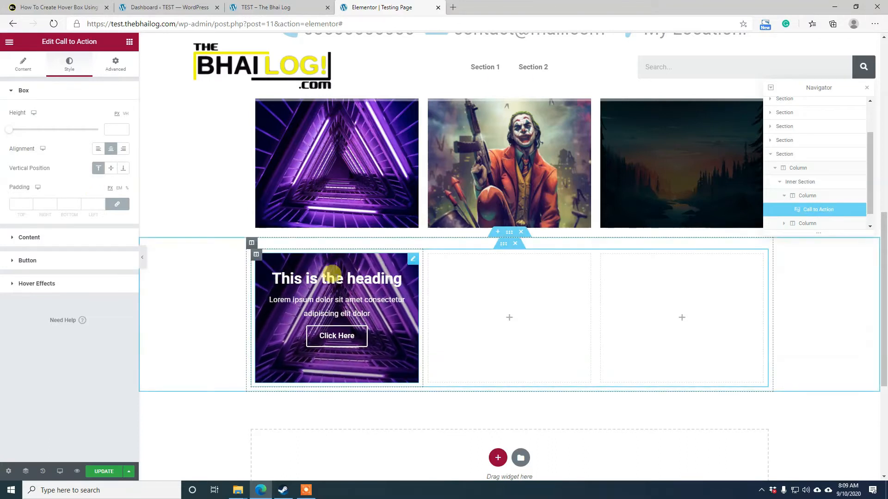
{"action": "left_click", "coordinate": [110, 169]}
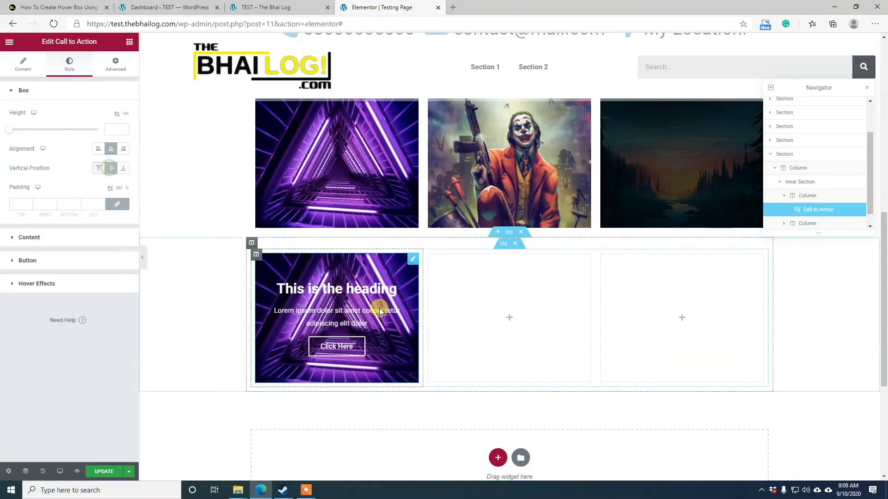
{"action": "left_click", "coordinate": [123, 168]}
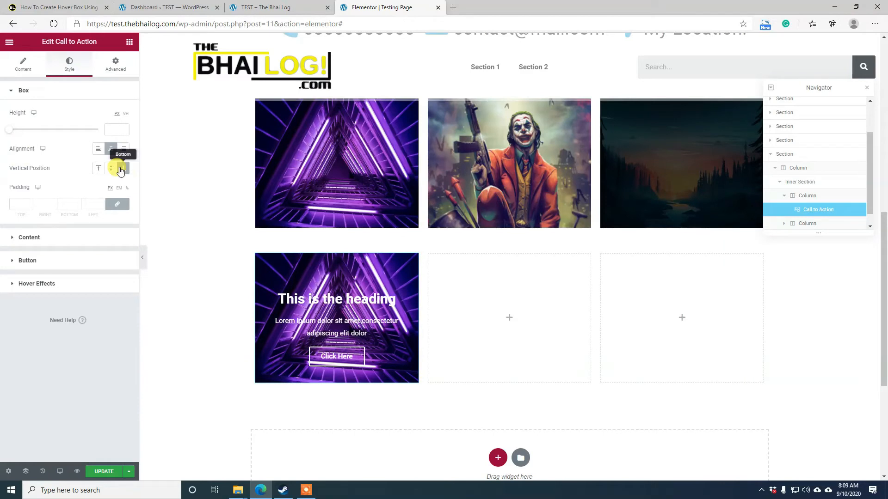
- Try a box height of 430 px, clear the value, and set the vertical position to Middle
{"action": "left_click_drag", "start_coordinate": [9, 130], "coordinate": [42, 129]}
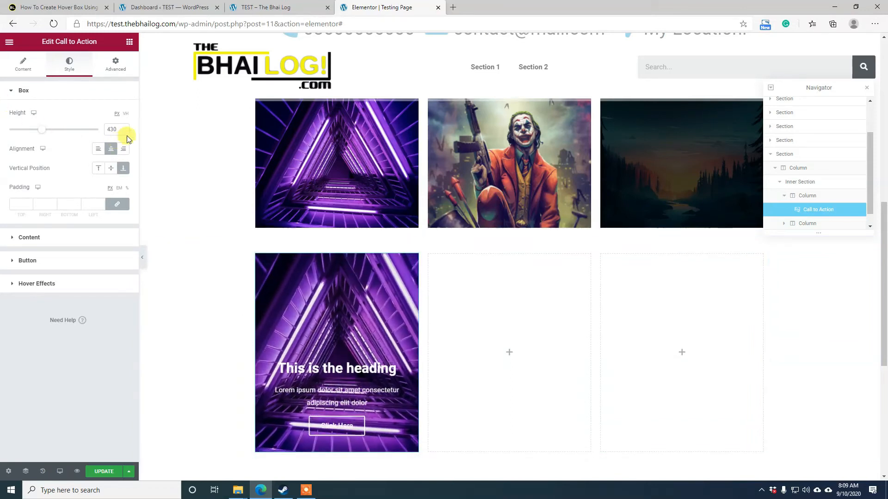
{"action": "left_click_drag", "start_coordinate": [120, 129], "coordinate": [100, 129]}
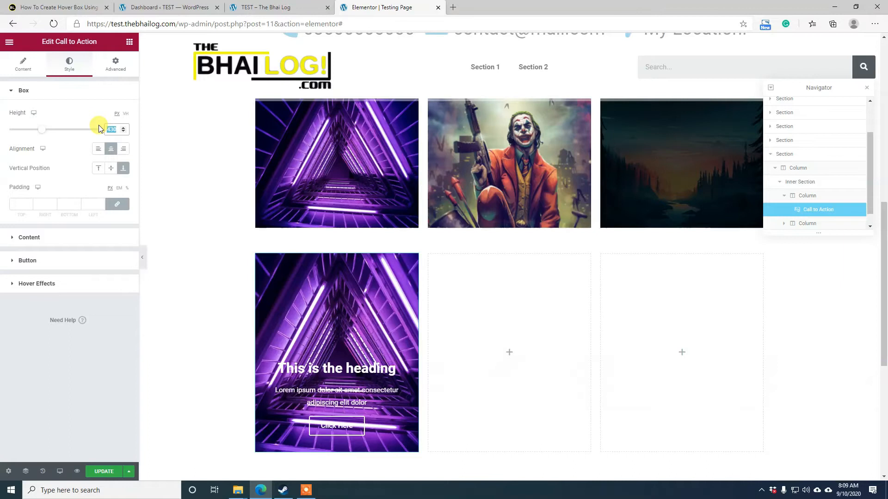
{"action": "key", "text": "BackSpace"}
{"action": "left_click", "coordinate": [111, 168]}
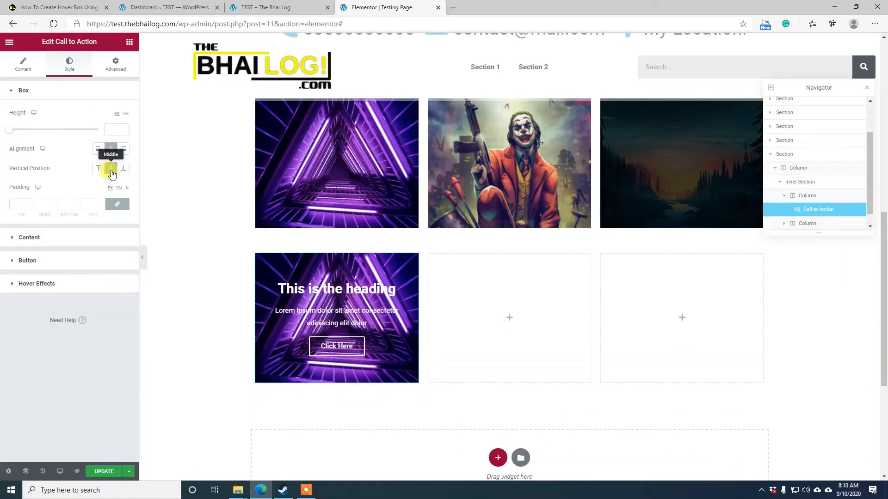
- Examine the typography options for the title in the Call to Action's content style settings
{"action": "left_click", "coordinate": [79, 246]}
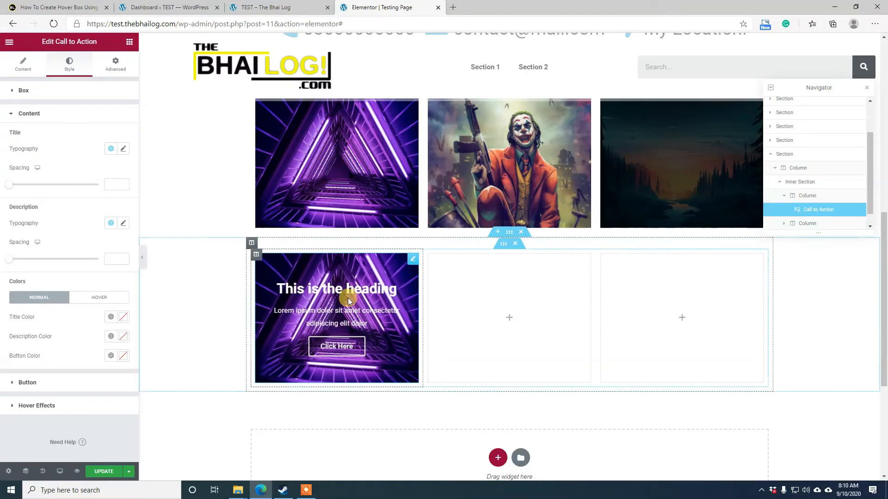
{"action": "left_click", "coordinate": [124, 149]}
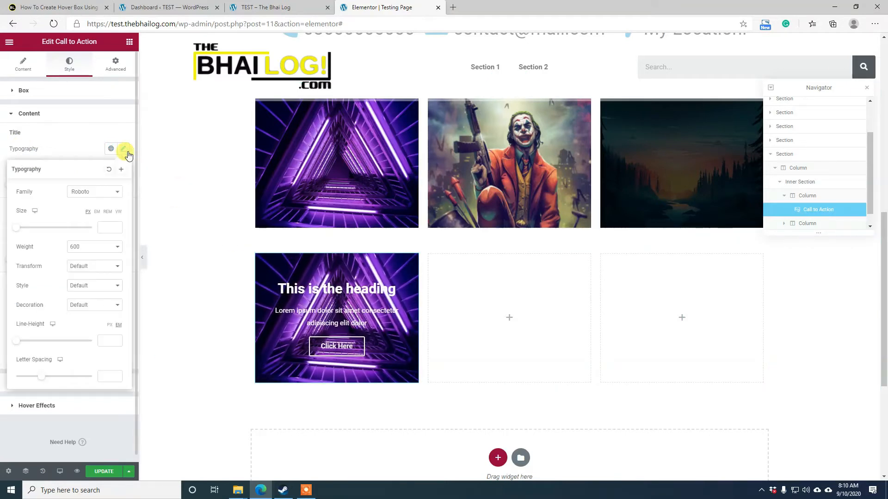
{"action": "left_click", "coordinate": [32, 144]}
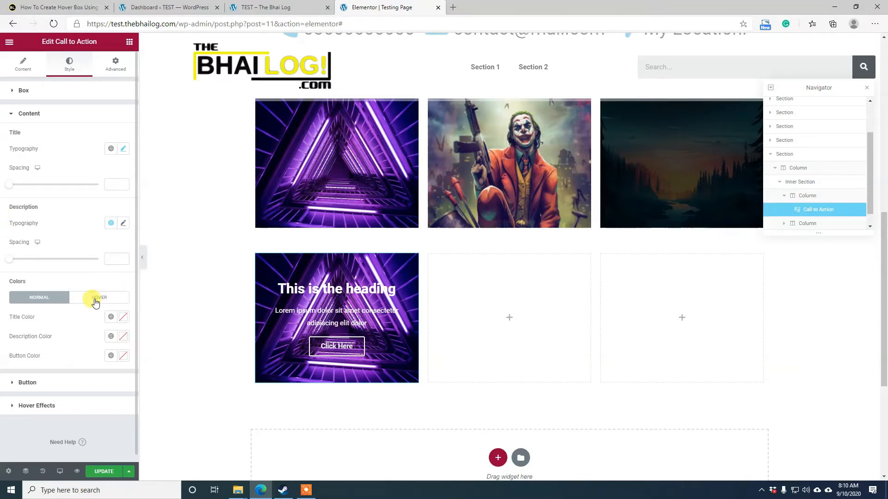
- Set the title's hover colour to red #FF0000 in the Call to Action's content style
{"action": "mouse_move", "coordinate": [330, 147]}
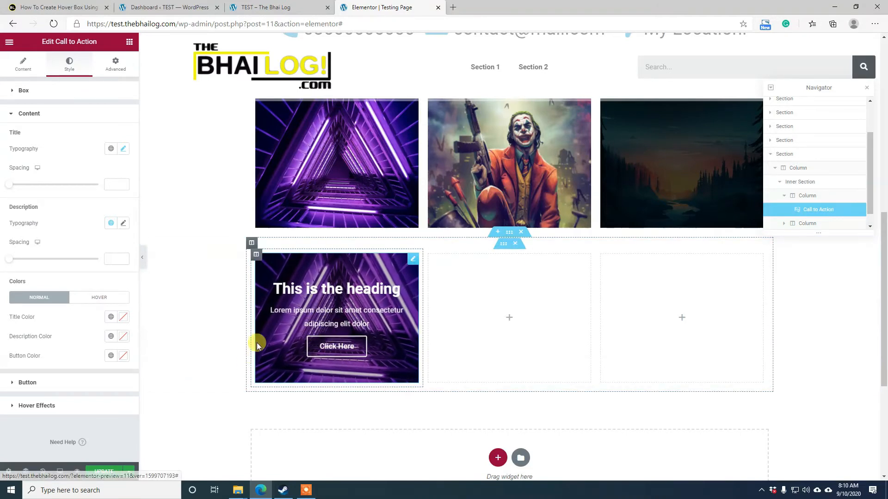
{"action": "left_click", "coordinate": [101, 296]}
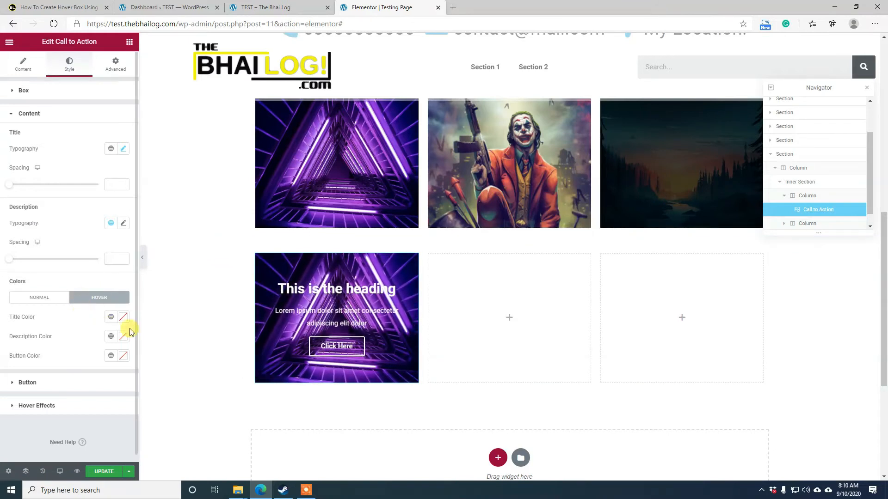
{"action": "left_click", "coordinate": [122, 318]}
{"action": "left_click", "coordinate": [123, 351]}
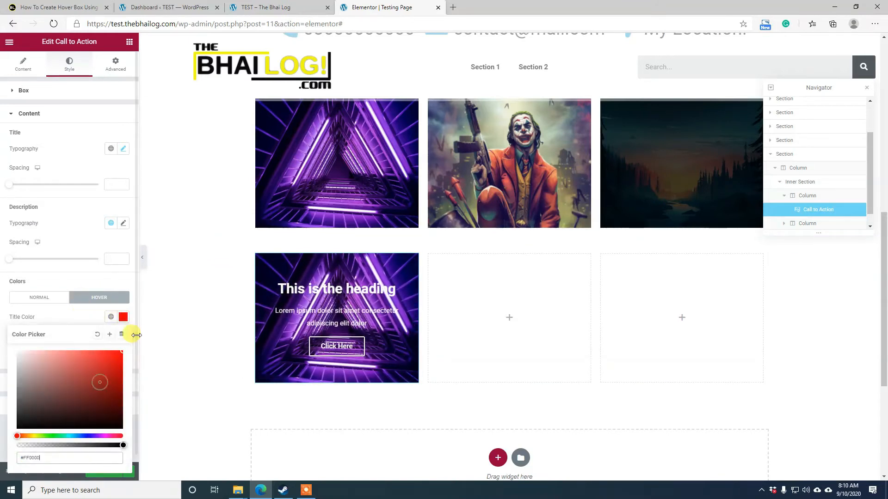
{"action": "left_click", "coordinate": [73, 310]}
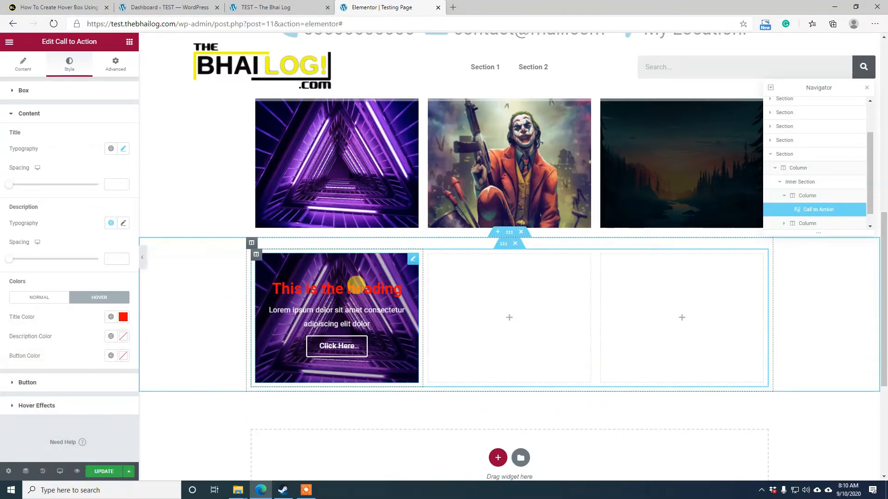
- Reset the title's hover colour to its default
{"action": "left_click", "coordinate": [122, 316]}
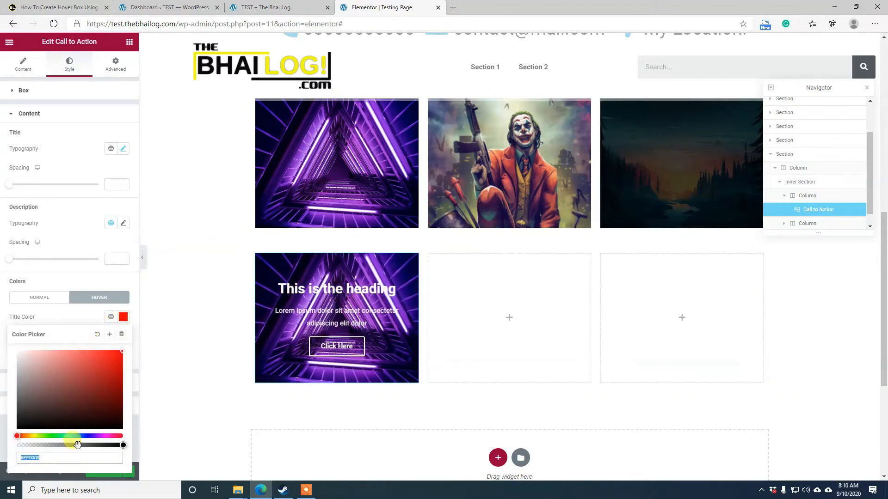
{"action": "left_click", "coordinate": [97, 335]}
{"action": "left_click", "coordinate": [87, 316]}
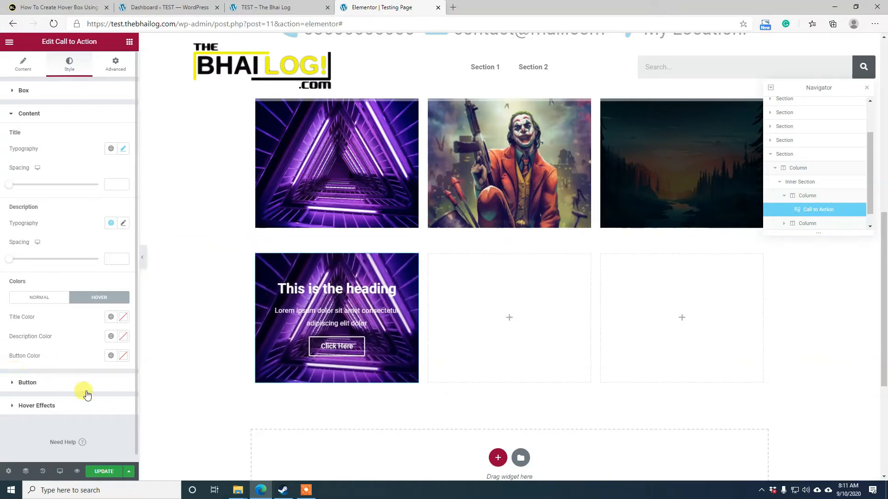
- Examine the button's normal and hover style options for the Call to Action box
{"action": "left_click", "coordinate": [61, 385]}
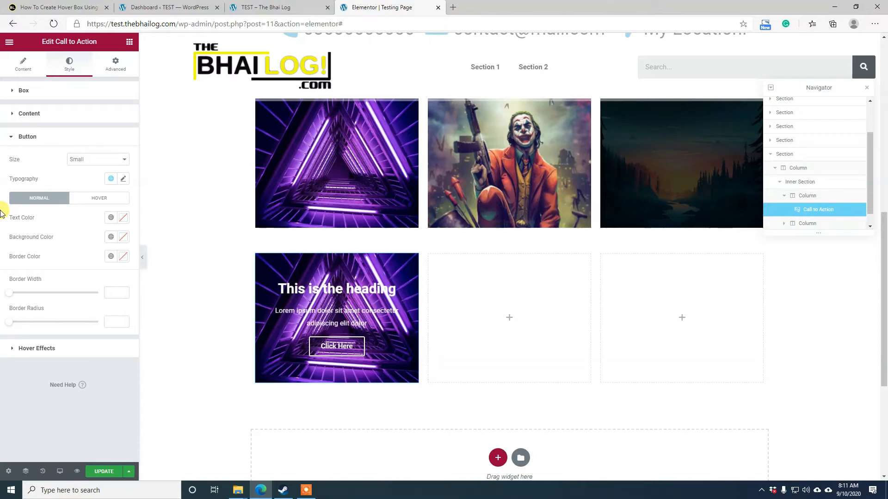
{"action": "left_click", "coordinate": [99, 199]}
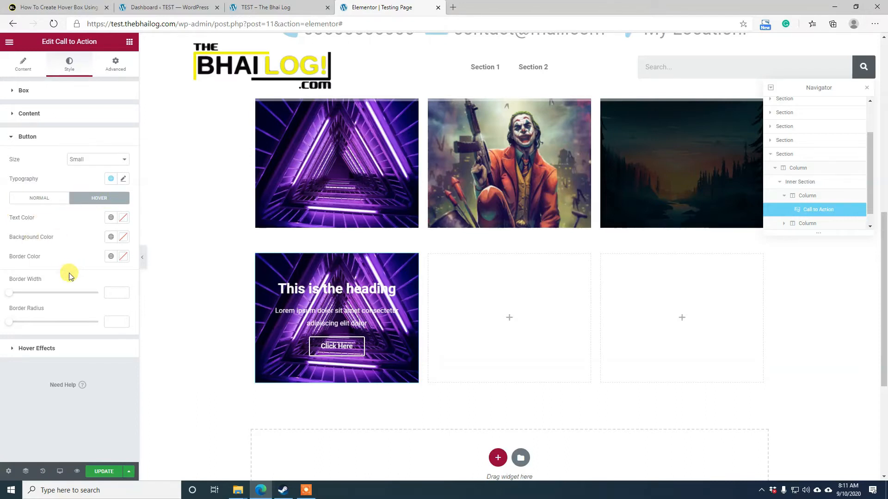
{"action": "mouse_move", "coordinate": [698, 194]}
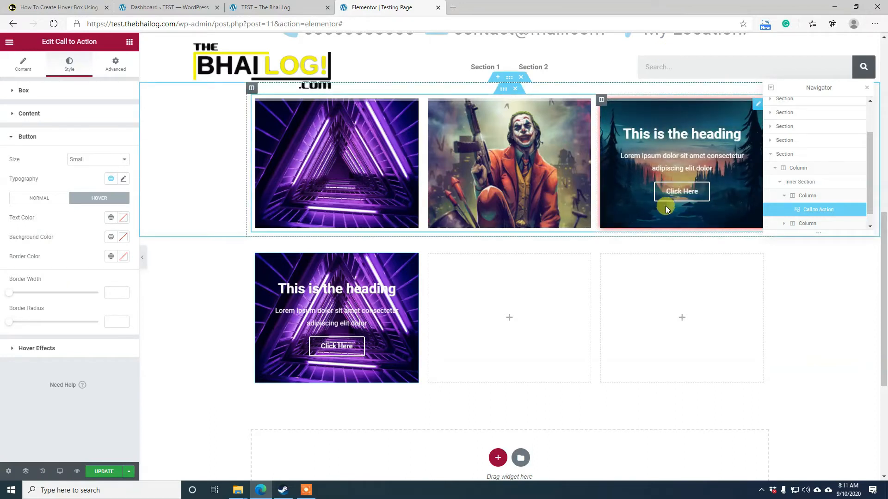
- Set the content hover animation to Zoom In and preview it against the first box in the row above
{"action": "left_click", "coordinate": [50, 351]}
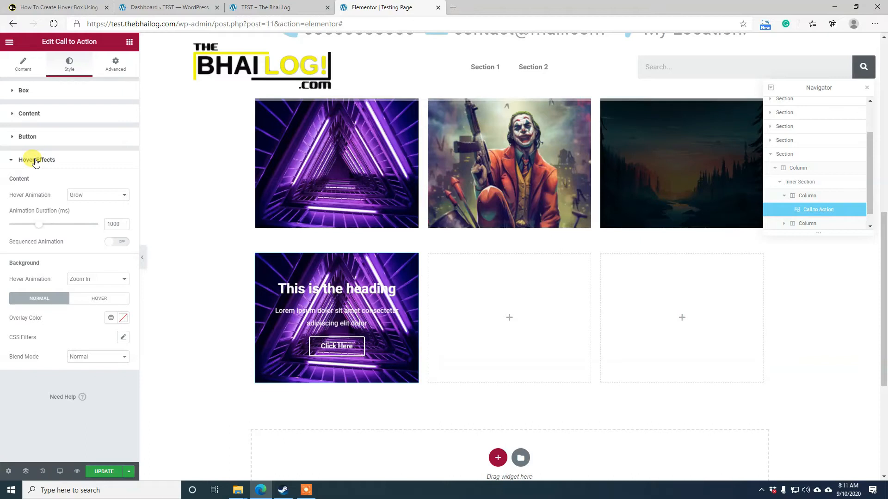
{"action": "left_click", "coordinate": [100, 196]}
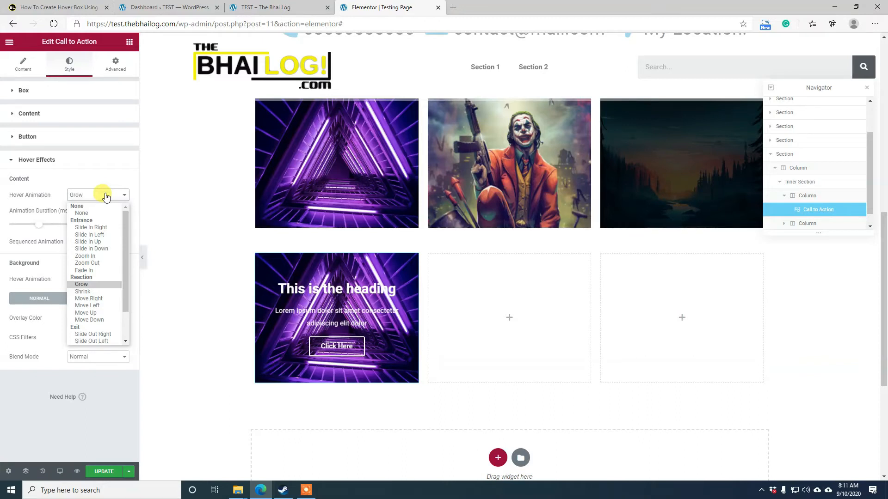
{"action": "left_click", "coordinate": [98, 255]}
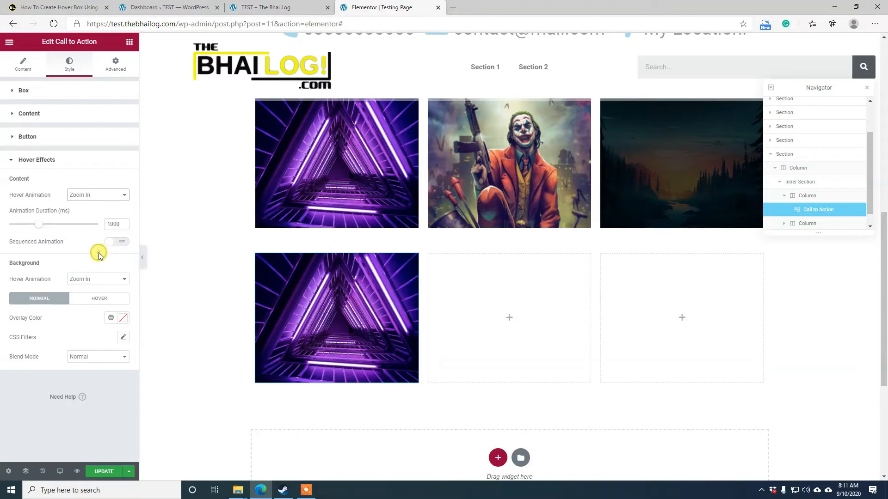
{"action": "mouse_move", "coordinate": [337, 312]}
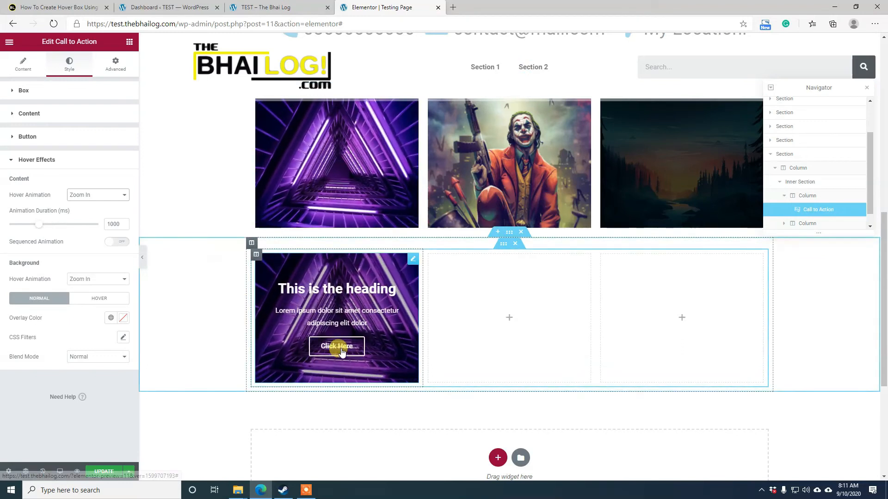
{"action": "mouse_move", "coordinate": [331, 136]}
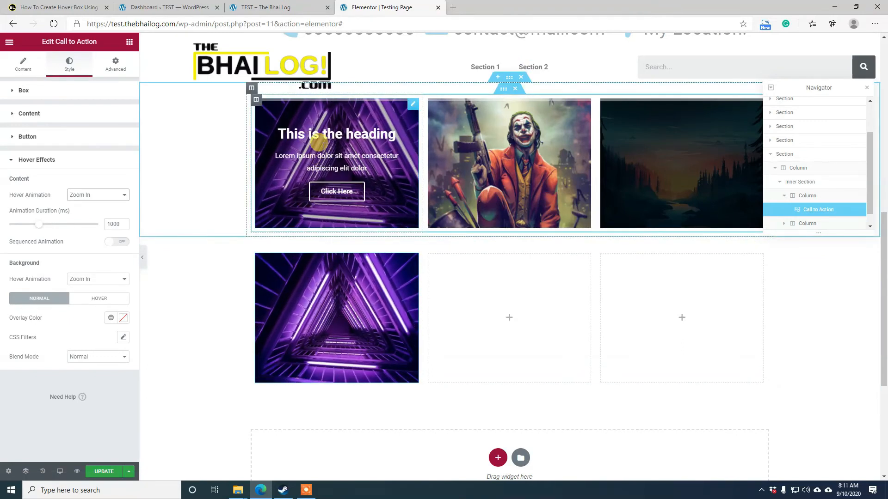
{"action": "mouse_move", "coordinate": [382, 337]}
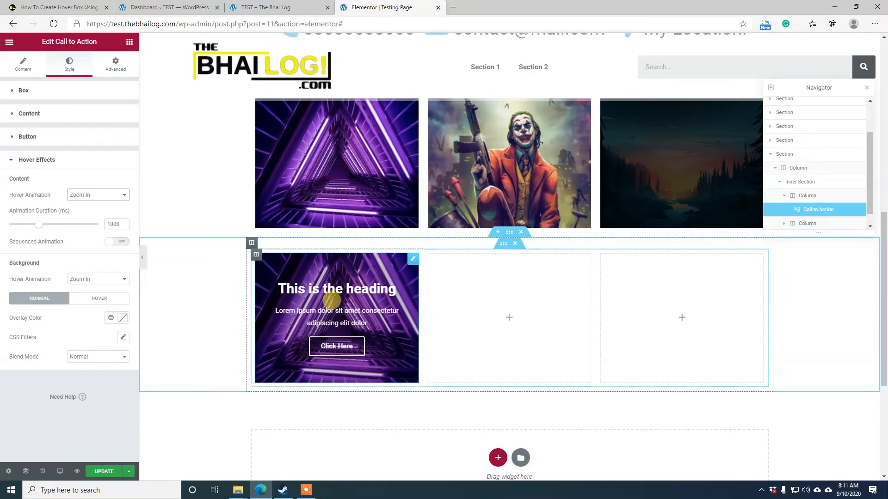
- Set the Call to Action's content hover animation to Move Right
{"action": "left_click", "coordinate": [89, 196]}
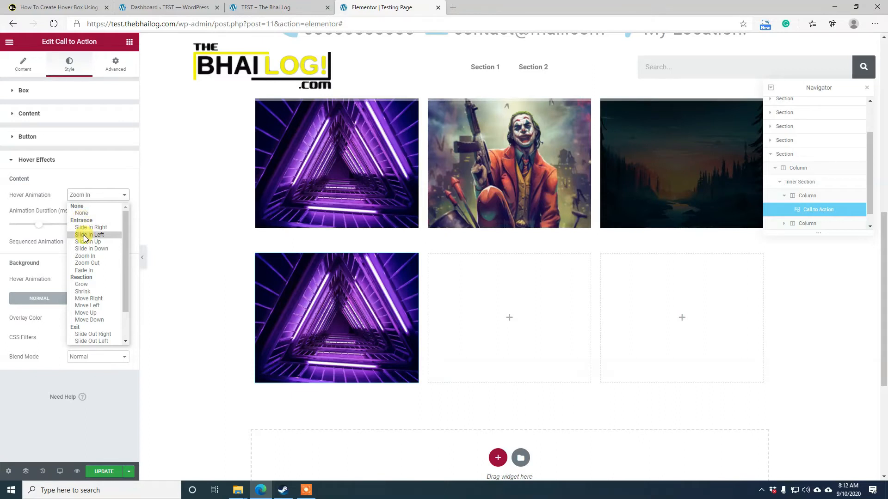
{"action": "mouse_move", "coordinate": [358, 303]}
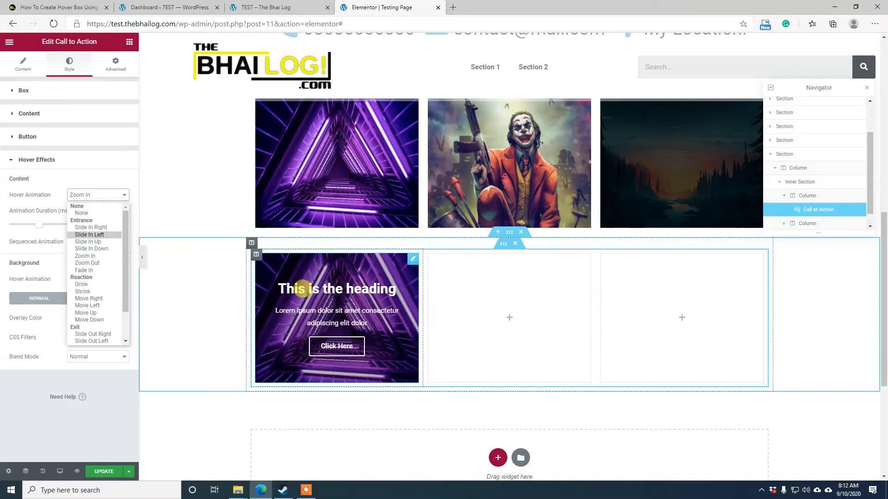
{"action": "left_click", "coordinate": [105, 298]}
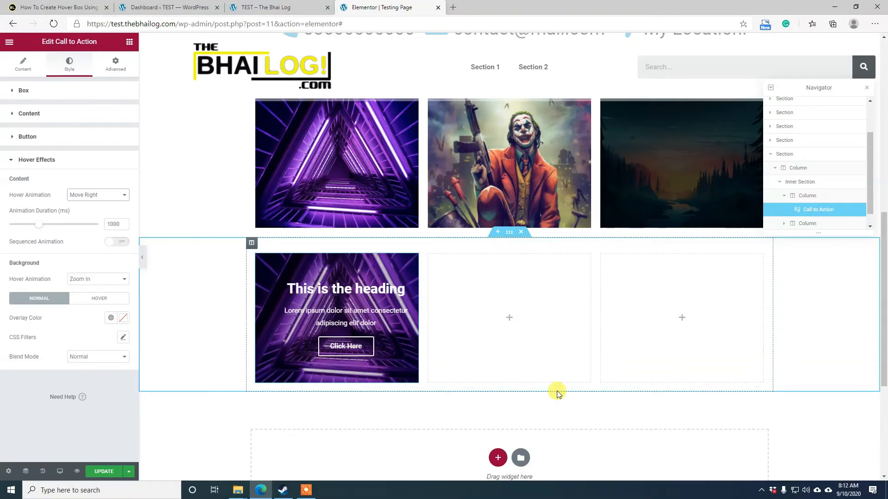
- Set the first Call to Action box's content hover animation to Zoom In
{"action": "left_click", "coordinate": [104, 195]}
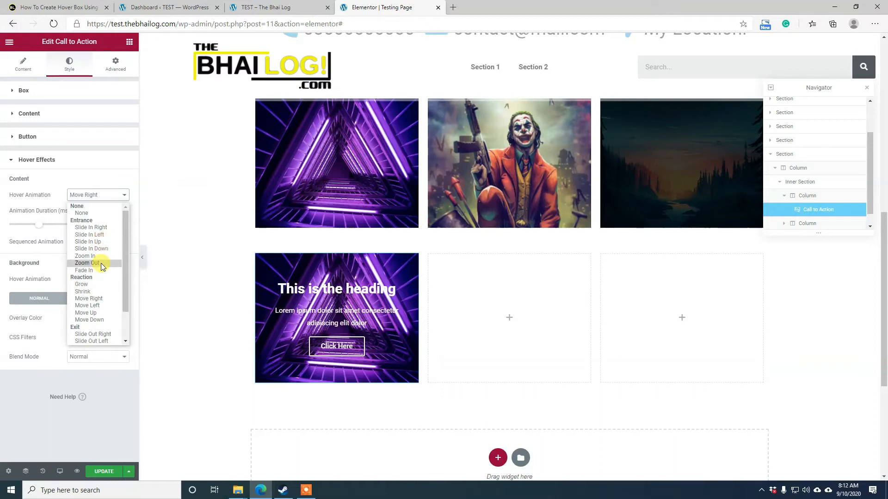
{"action": "scroll", "coordinate": [104, 258], "scroll_direction": "down", "scroll_amount": 1}
{"action": "scroll", "coordinate": [104, 258], "scroll_direction": "up", "scroll_amount": 1}
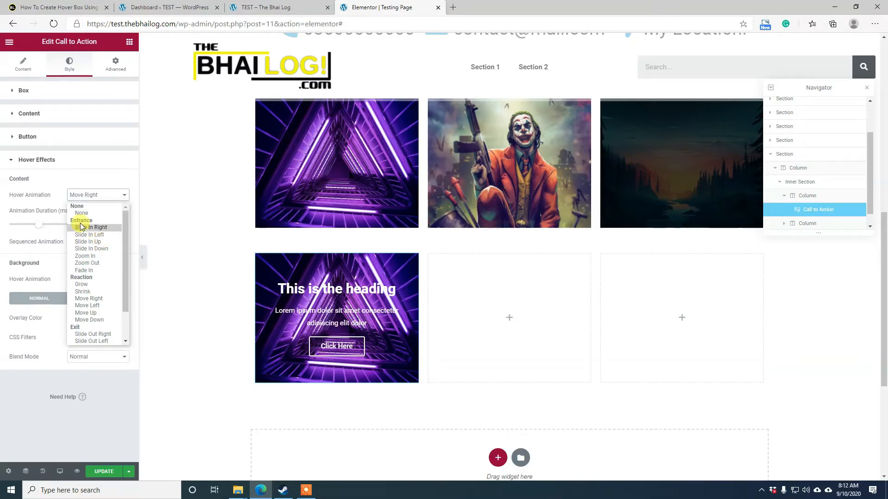
{"action": "left_click", "coordinate": [97, 257]}
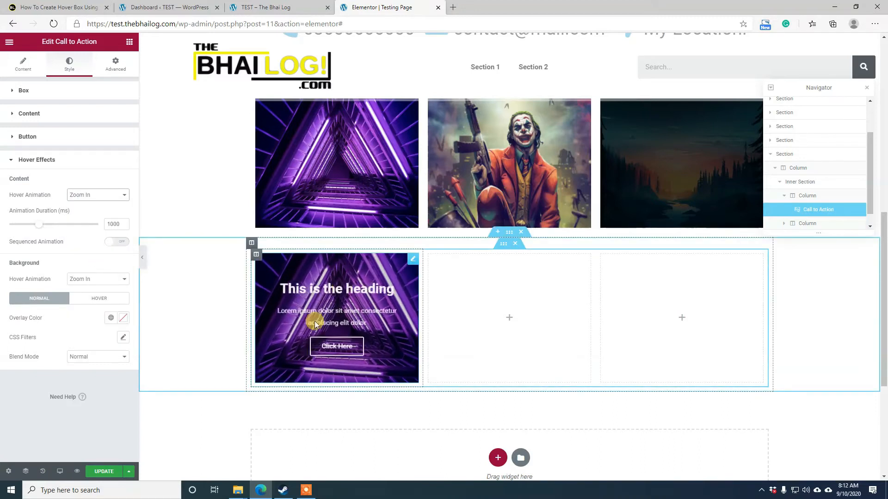
- Duplicate the Call to Action box into the middle column and change its image to the Joker picture
{"action": "right_click", "coordinate": [406, 262]}
{"action": "left_click", "coordinate": [459, 280]}
{"action": "left_click_drag", "start_coordinate": [409, 403], "coordinate": [488, 325]}
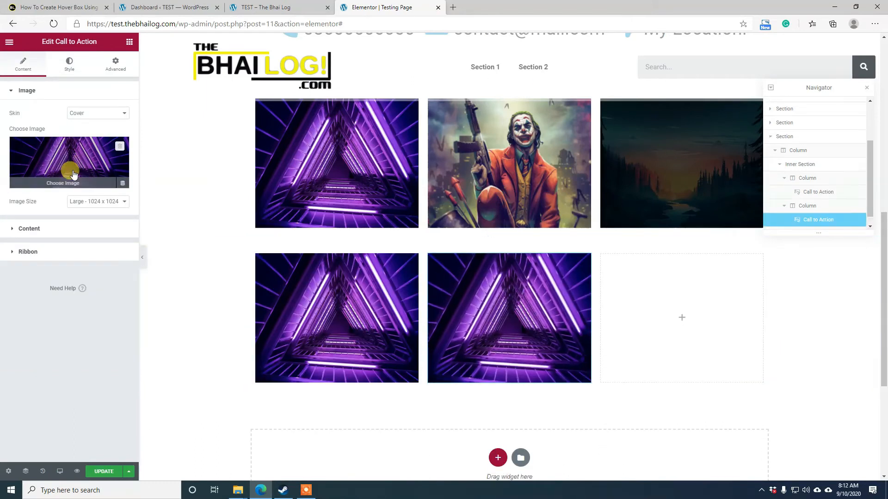
{"action": "left_click", "coordinate": [60, 148]}
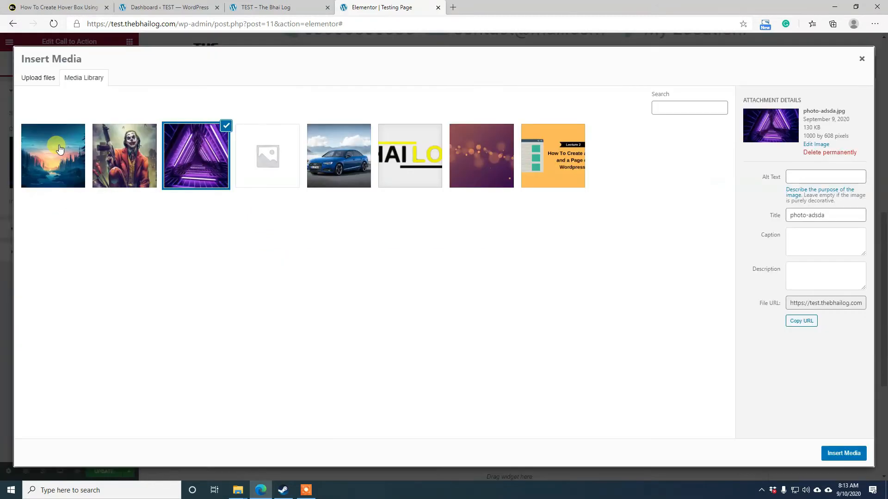
{"action": "left_click", "coordinate": [124, 155]}
{"action": "left_click", "coordinate": [843, 453]}
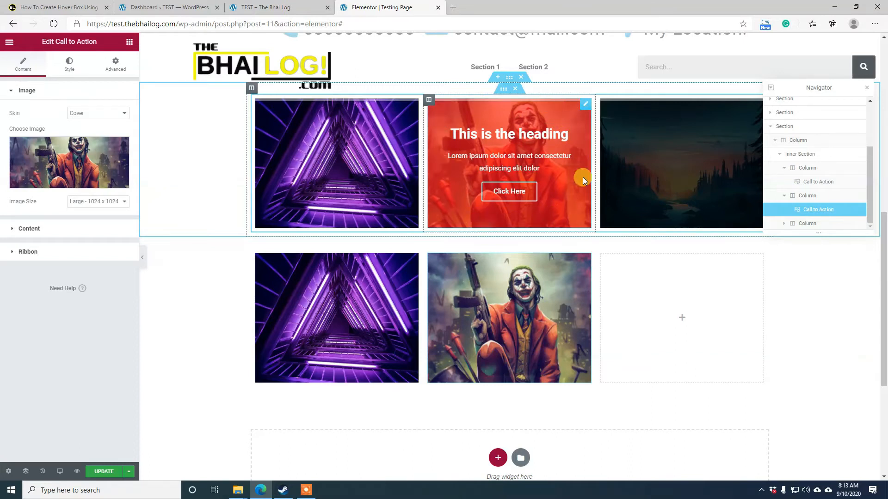
- Set the middle box's background hover overlay colour to the red #FF0143 and compare its hover effect with the box above
{"action": "left_click", "coordinate": [70, 64]}
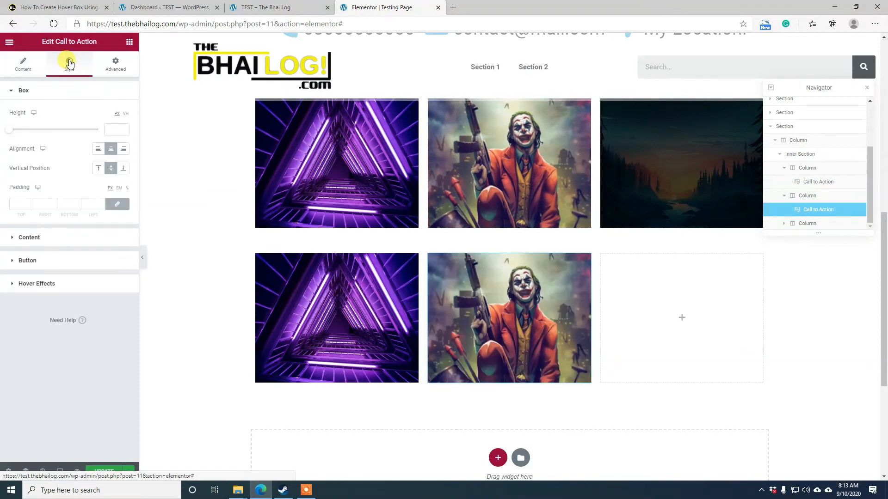
{"action": "left_click", "coordinate": [41, 243]}
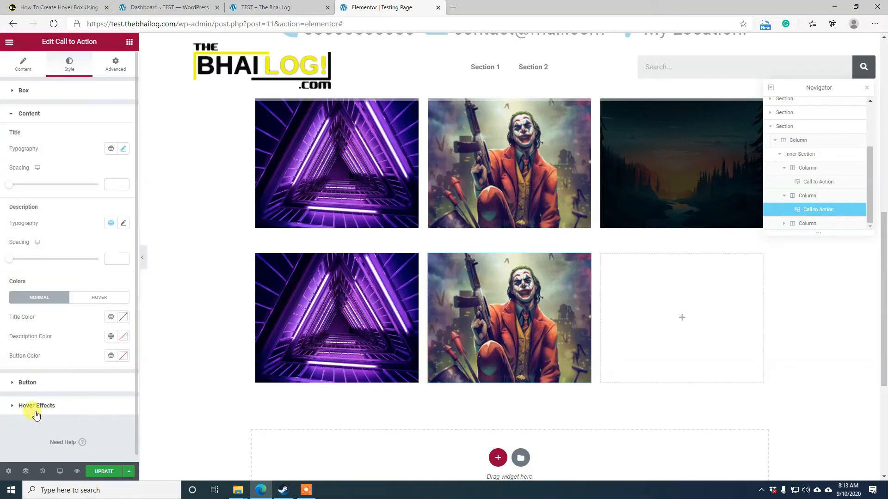
{"action": "left_click", "coordinate": [7, 406]}
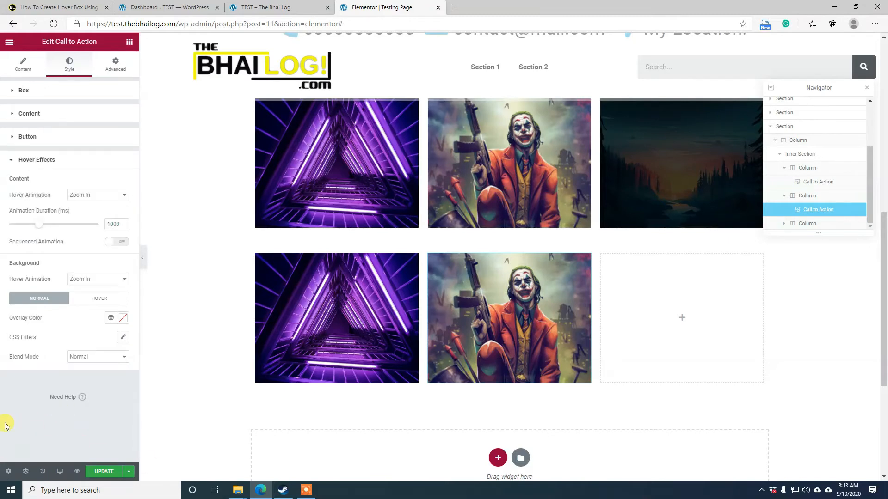
{"action": "left_click", "coordinate": [100, 299]}
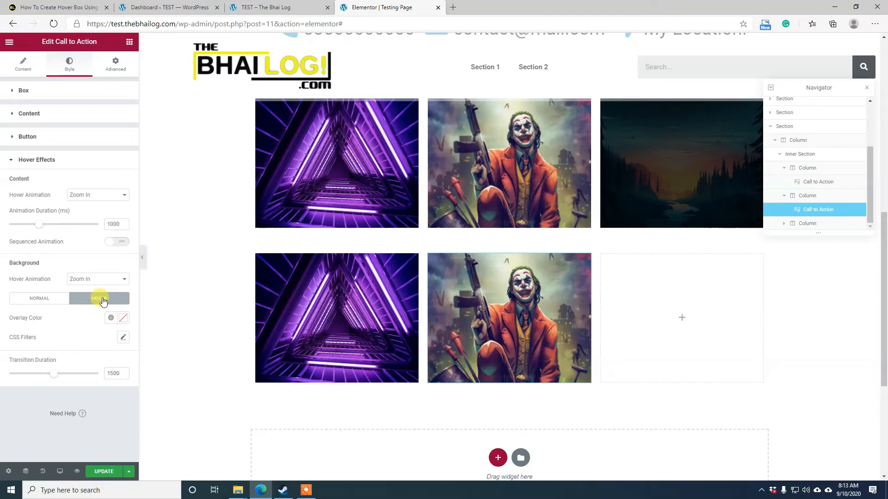
{"action": "left_click", "coordinate": [124, 318]}
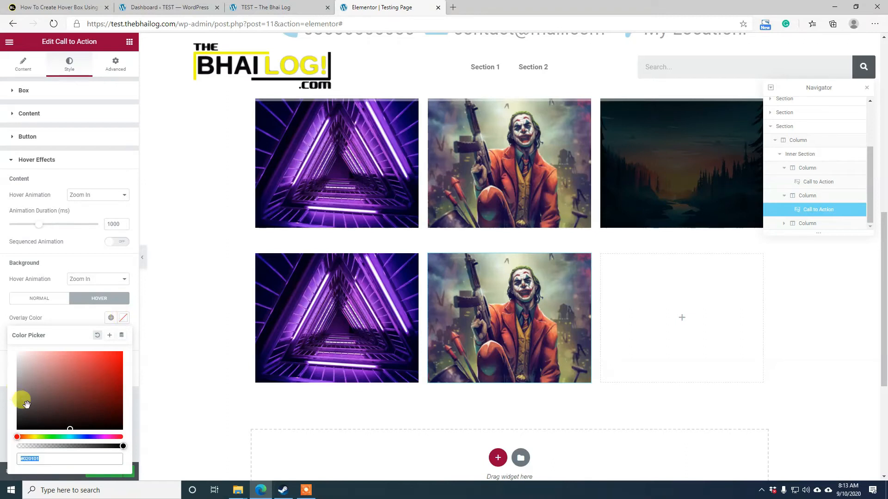
{"action": "mouse_move", "coordinate": [114, 436]}
{"action": "left_mouse_down"}
{"action": "mouse_move", "coordinate": [127, 437]}
{"action": "mouse_move", "coordinate": [118, 437]}
{"action": "left_mouse_up"}
{"action": "left_click_drag", "start_coordinate": [95, 404], "coordinate": [122, 340]}
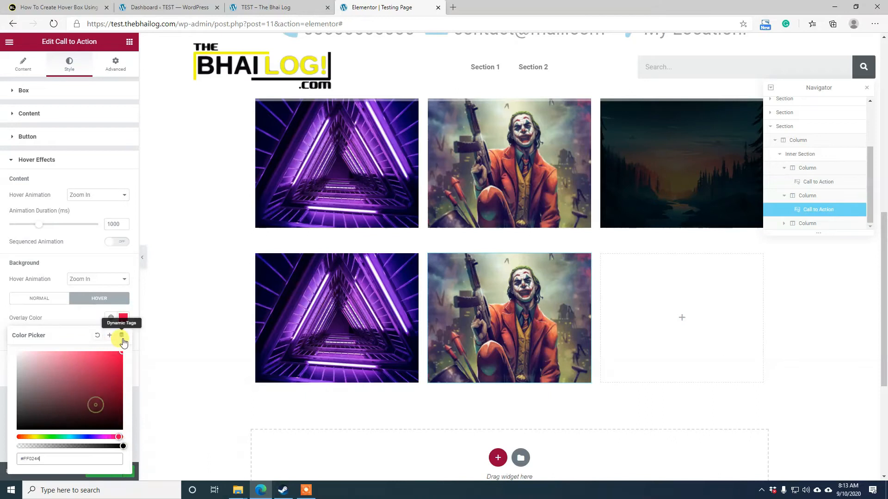
{"action": "left_click", "coordinate": [82, 316]}
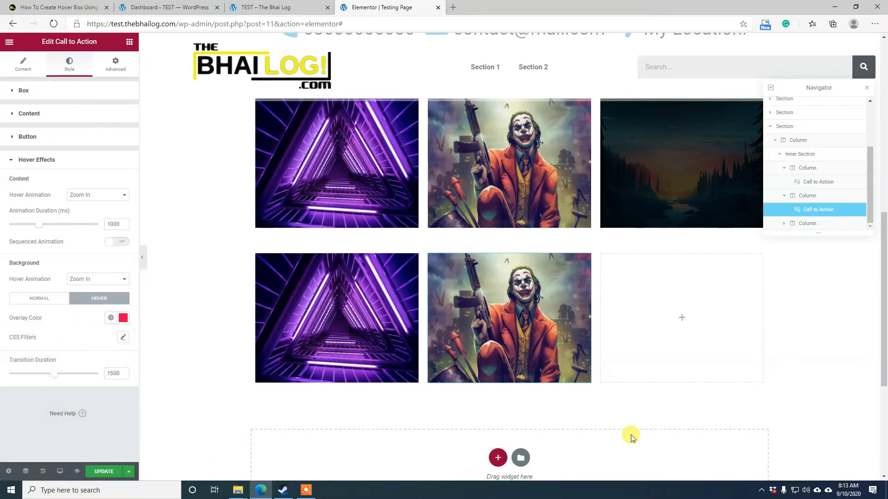
{"action": "mouse_move", "coordinate": [561, 339]}
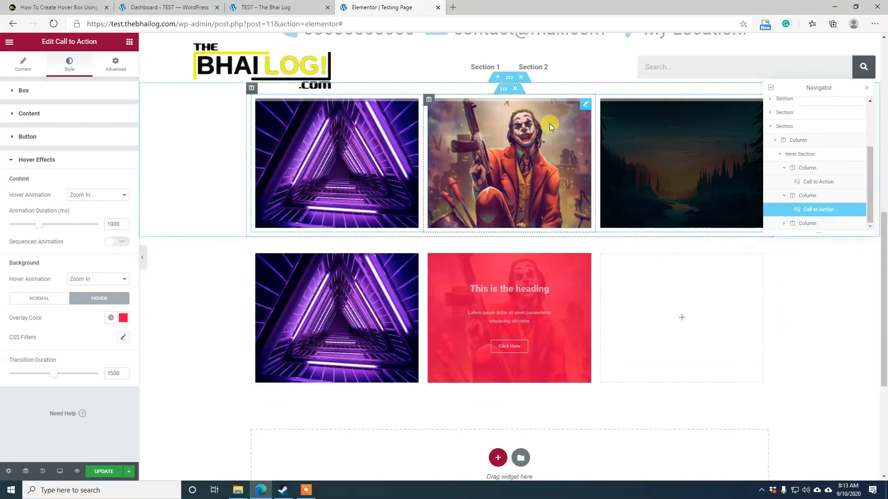
{"action": "mouse_move", "coordinate": [548, 137]}
{"action": "mouse_move", "coordinate": [551, 318]}
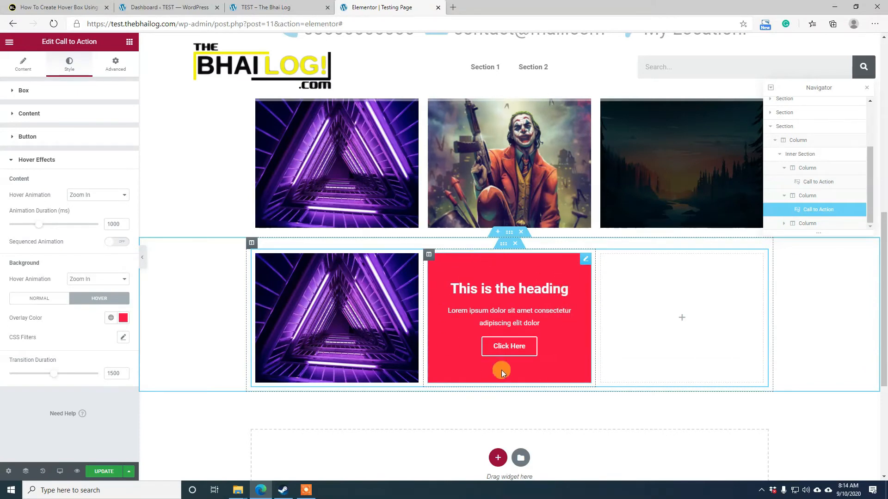
{"action": "mouse_move", "coordinate": [514, 112]}
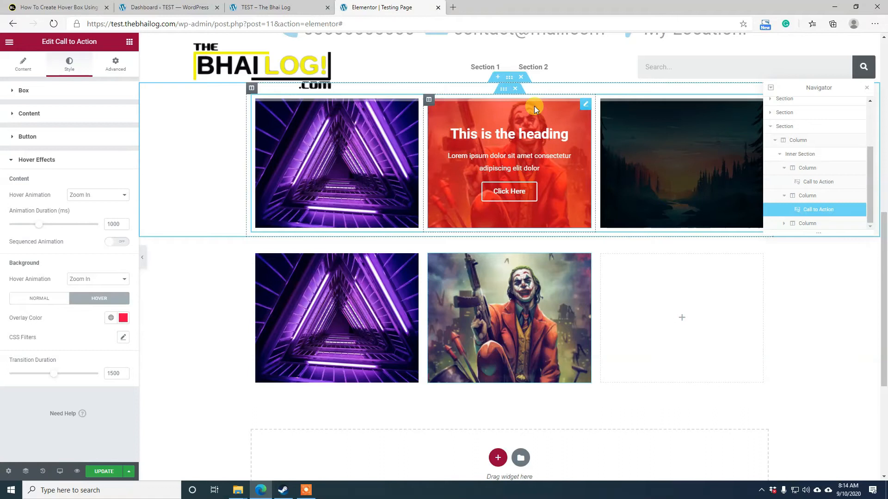
- Make the middle box's red hover overlay semi-transparent, with the colour value #FF0143B5, and preview it
{"action": "left_click", "coordinate": [124, 319]}
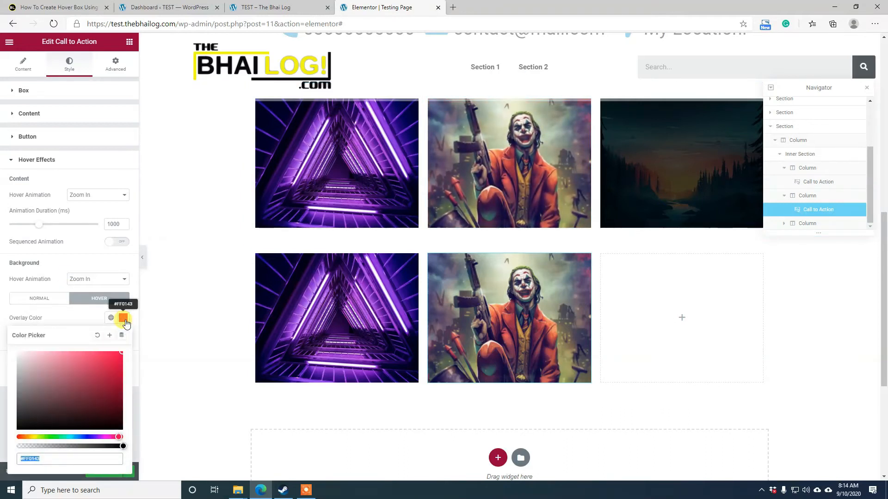
{"action": "left_click_drag", "start_coordinate": [122, 446], "coordinate": [98, 450]}
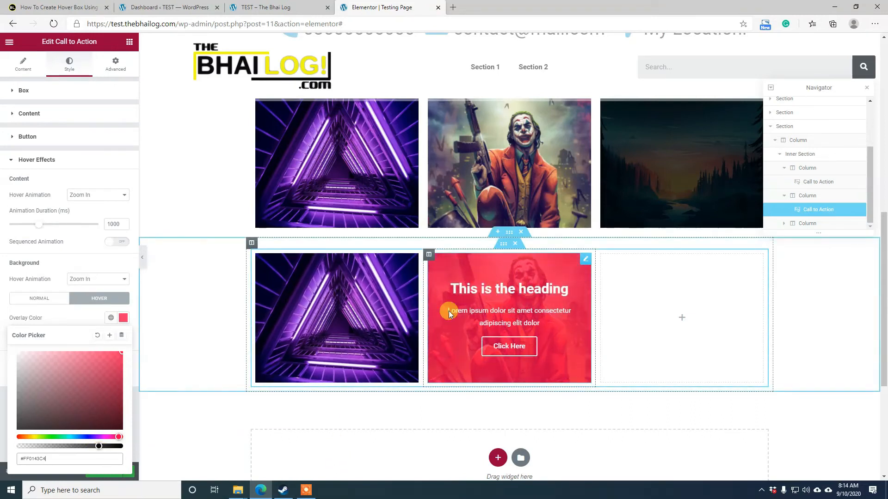
{"action": "left_click_drag", "start_coordinate": [98, 447], "coordinate": [93, 452]}
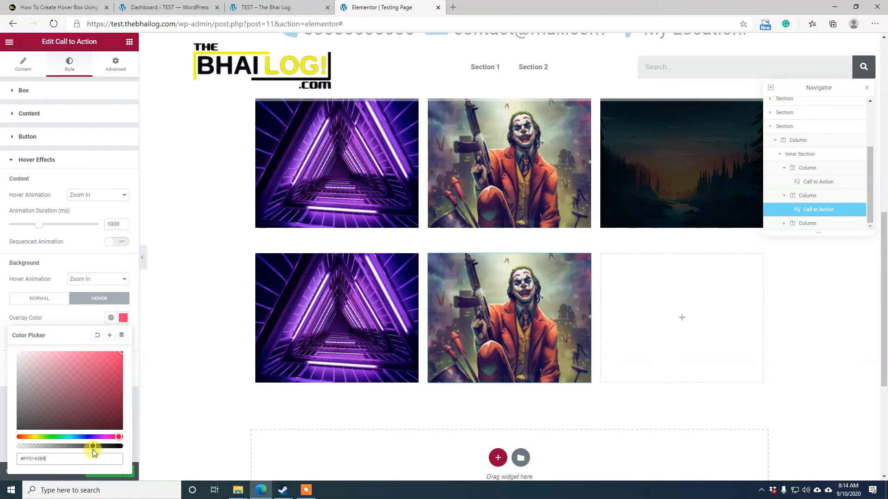
{"action": "mouse_move", "coordinate": [523, 335]}
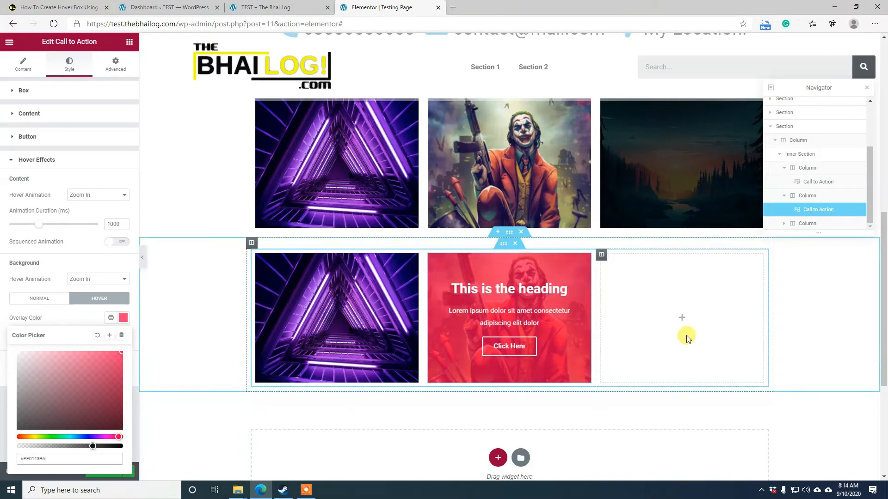
- Duplicate the middle Call to Action box into the empty third column and change its image to the sunset forest picture
{"action": "right_click", "coordinate": [585, 261]}
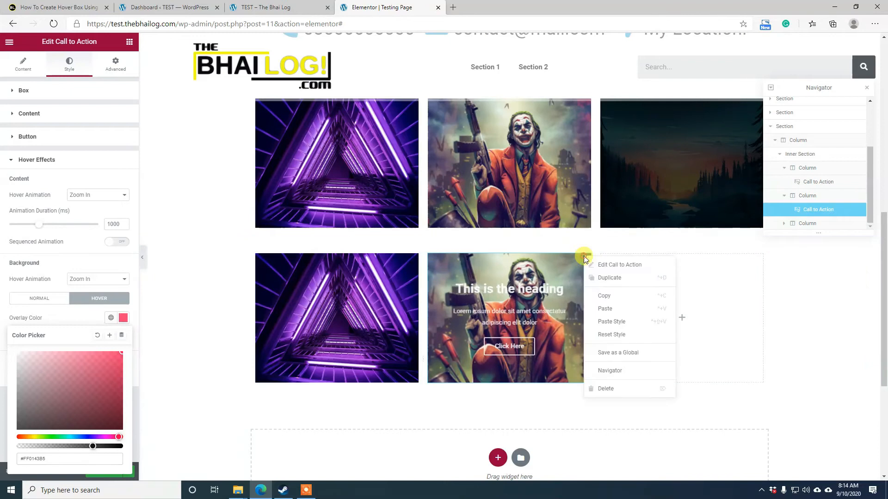
{"action": "left_click", "coordinate": [624, 277]}
{"action": "left_click_drag", "start_coordinate": [591, 396], "coordinate": [673, 300]}
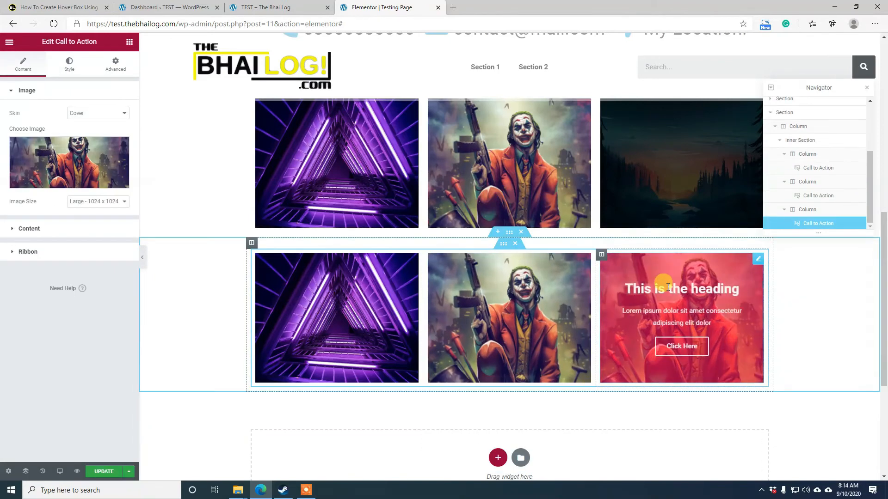
{"action": "left_click", "coordinate": [65, 159]}
{"action": "left_click", "coordinate": [181, 152]}
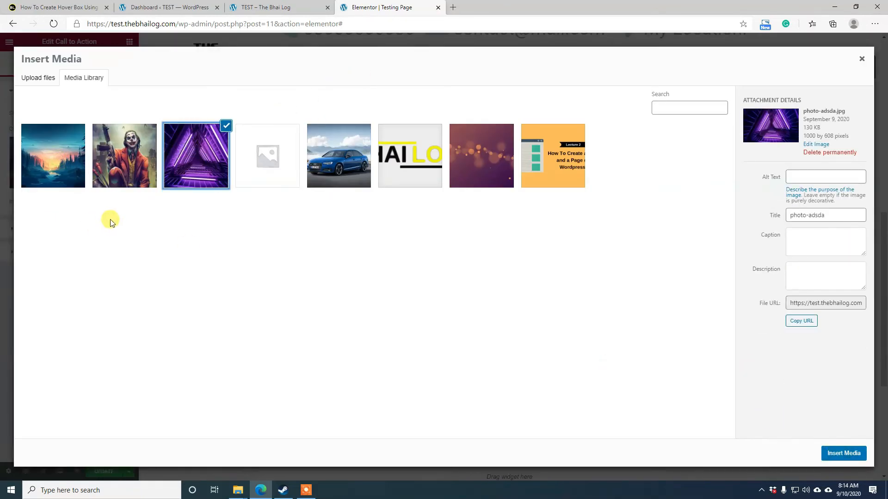
{"action": "left_click", "coordinate": [62, 159]}
{"action": "left_click", "coordinate": [843, 453]}
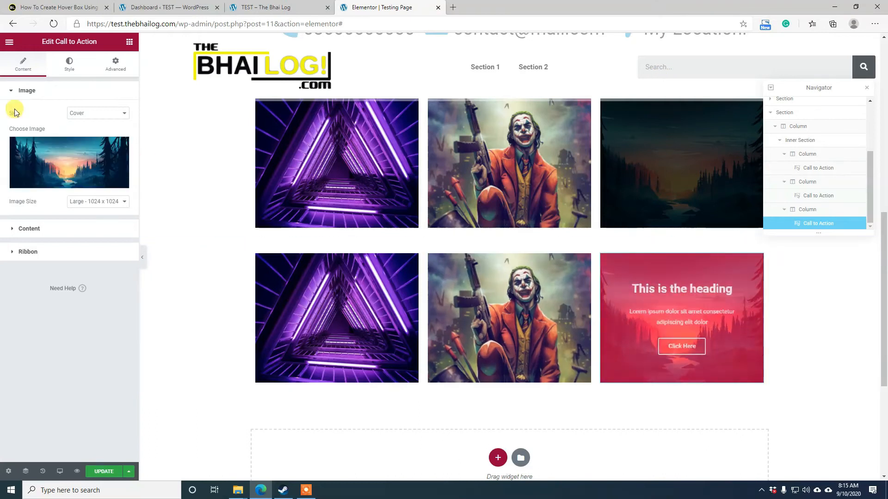
- Set both the content and background hover animations of the third box to Zoom Out
{"action": "left_click", "coordinate": [67, 64]}
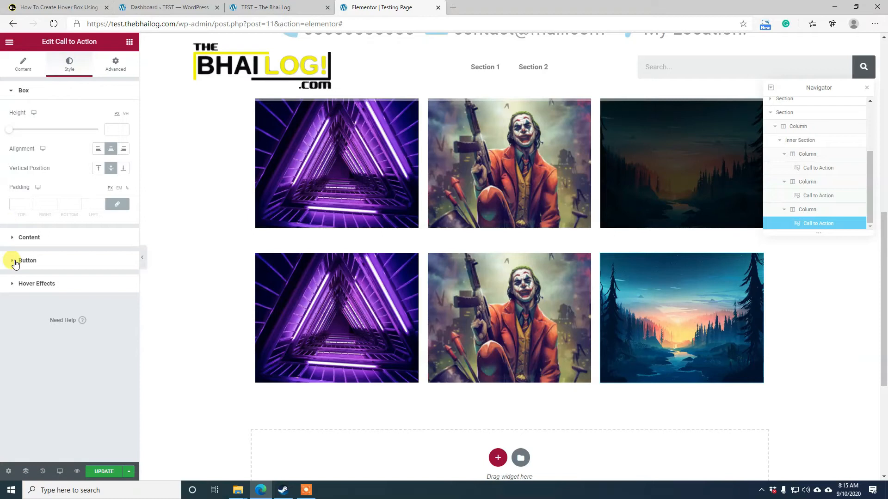
{"action": "left_click", "coordinate": [46, 284]}
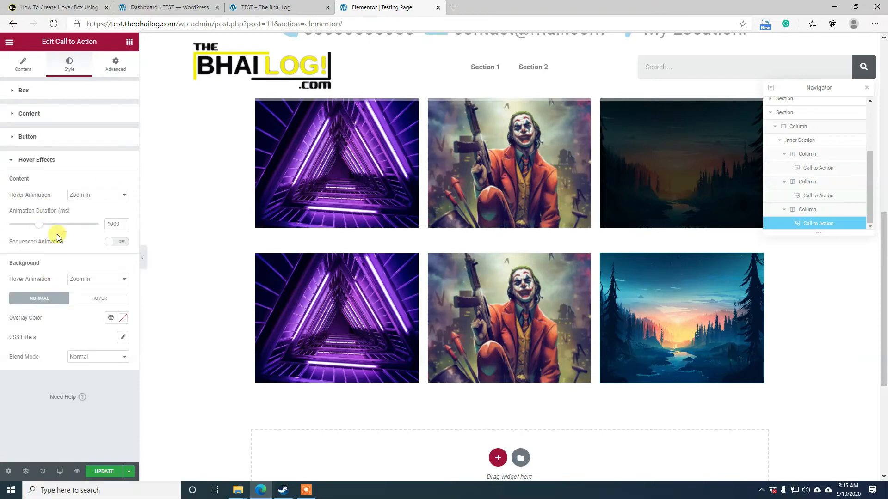
{"action": "left_click", "coordinate": [110, 196]}
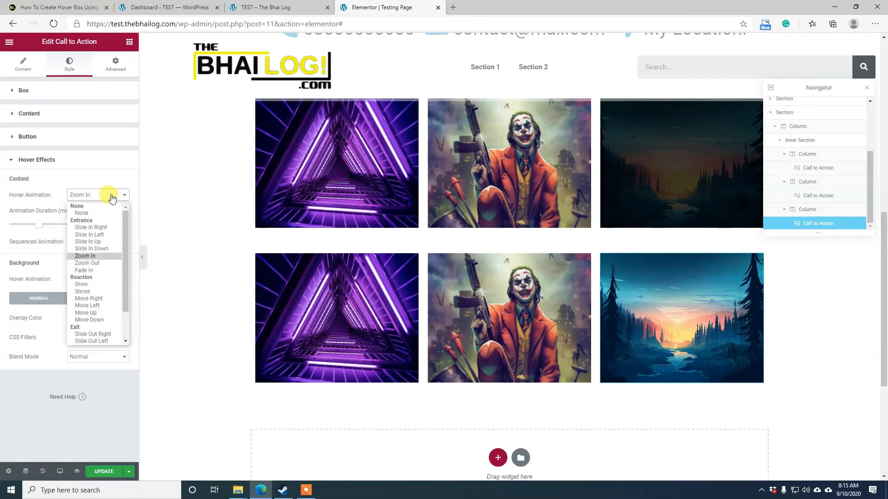
{"action": "left_click", "coordinate": [113, 198]}
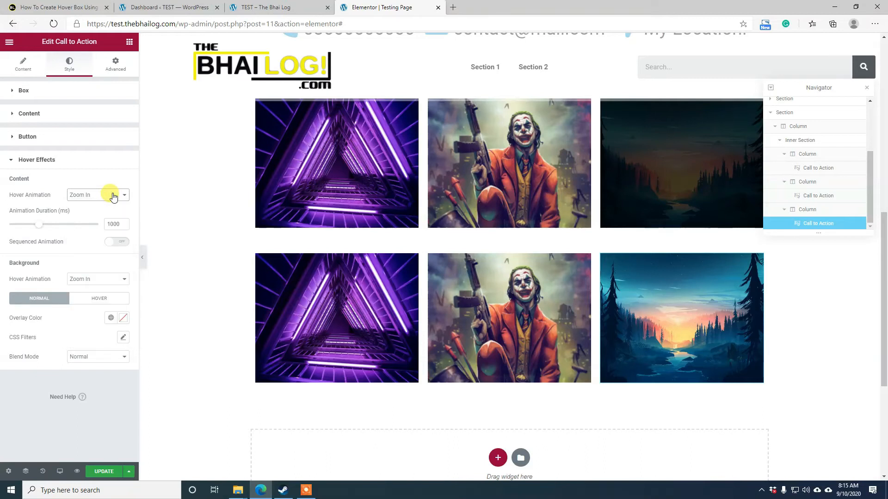
{"action": "mouse_move", "coordinate": [653, 297]}
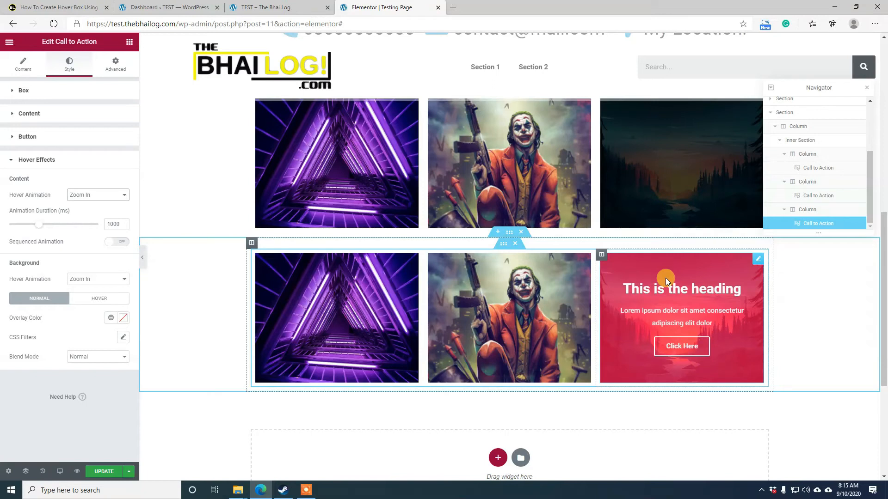
{"action": "left_click", "coordinate": [88, 193]}
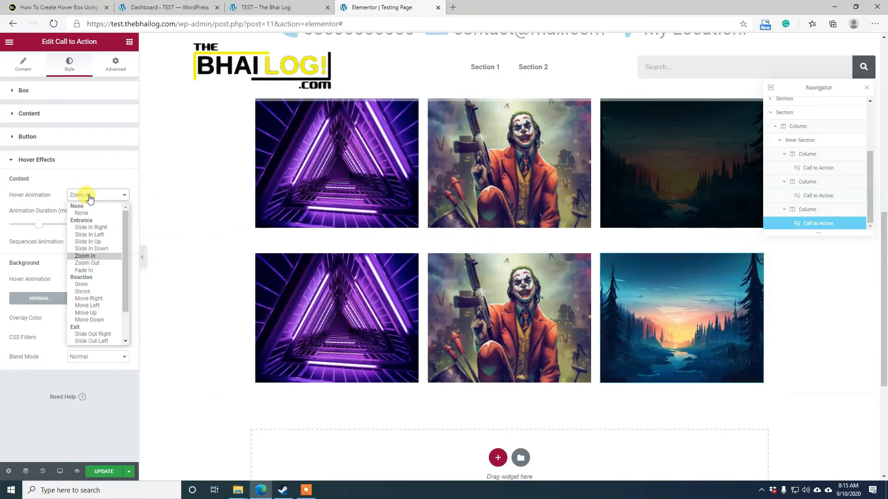
{"action": "left_click", "coordinate": [87, 262]}
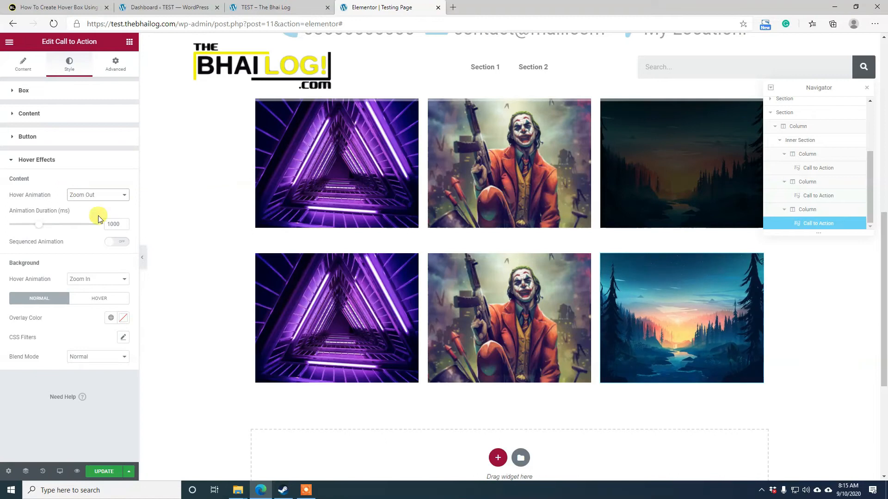
{"action": "left_click", "coordinate": [96, 279]}
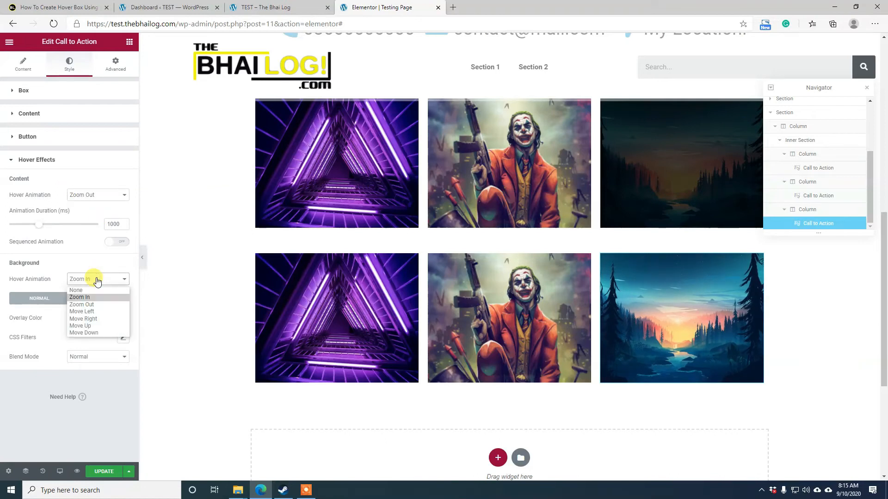
{"action": "left_click", "coordinate": [81, 305]}
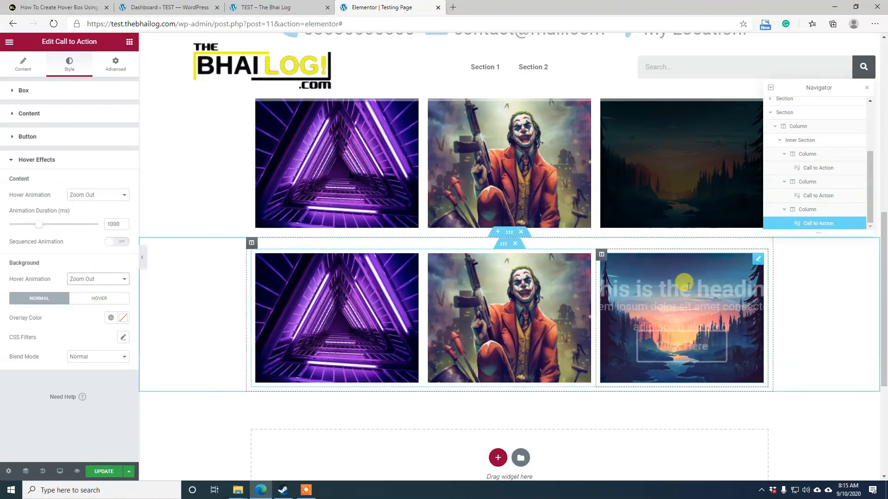
- Set the third box's content hover animation to Zoom In, preview it, and show its Box style settings
{"action": "left_click", "coordinate": [88, 195]}
{"action": "left_click", "coordinate": [98, 257]}
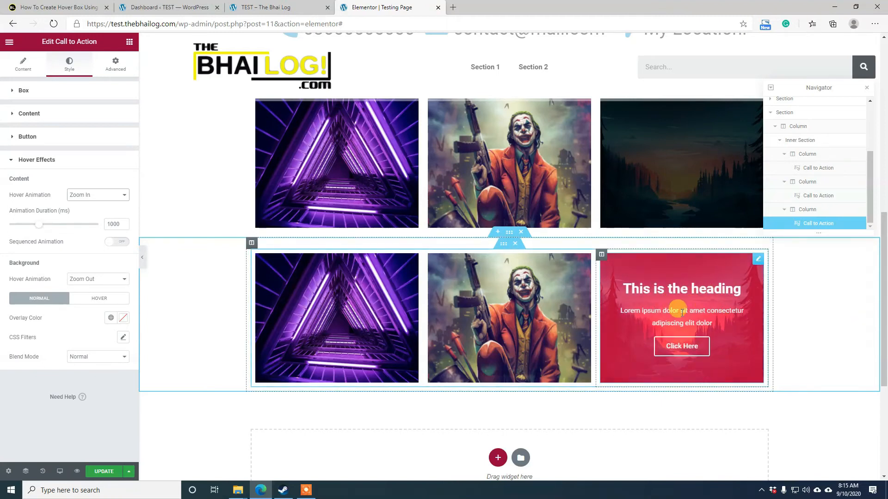
{"action": "left_click", "coordinate": [42, 87]}
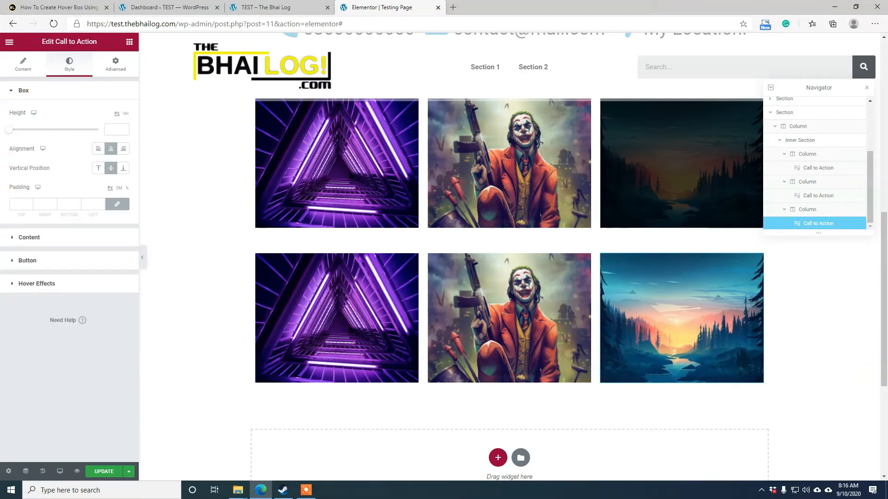
- Add a box shadow to the third Call to Action box's normal border state and make its black colour nearly opaque
{"action": "left_click", "coordinate": [44, 239]}
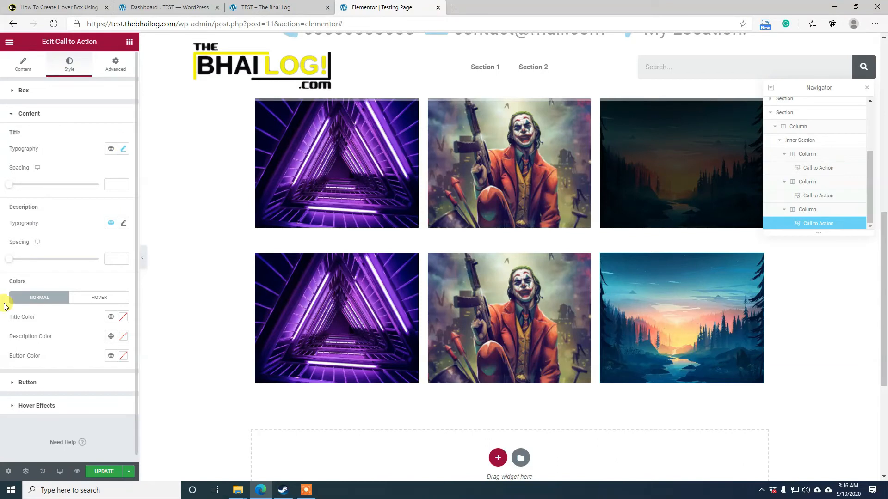
{"action": "left_click", "coordinate": [117, 62]}
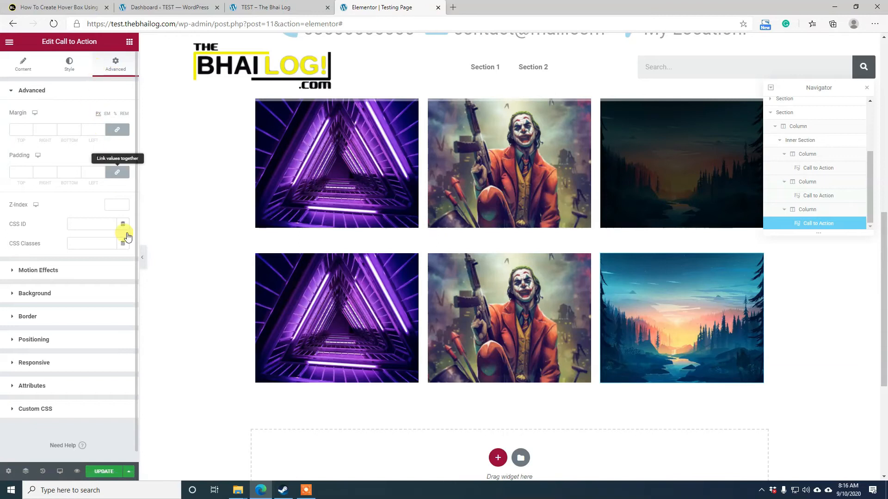
{"action": "left_click", "coordinate": [28, 317]}
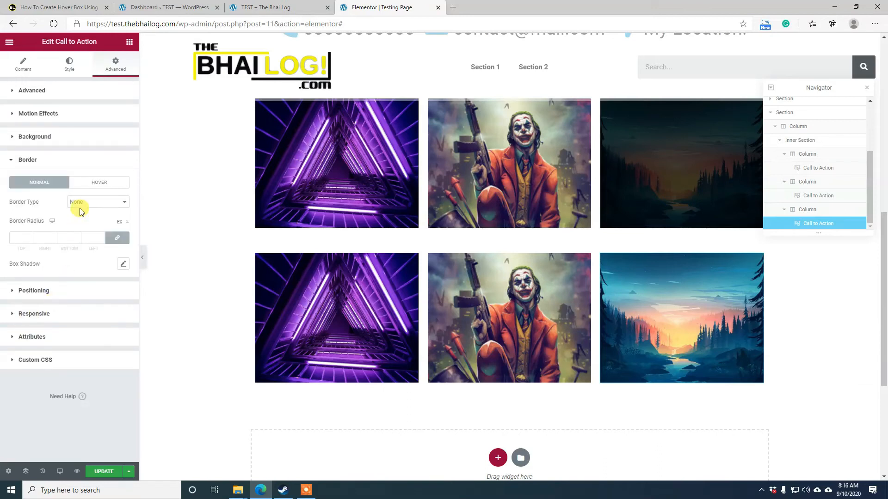
{"action": "left_click", "coordinate": [123, 266]}
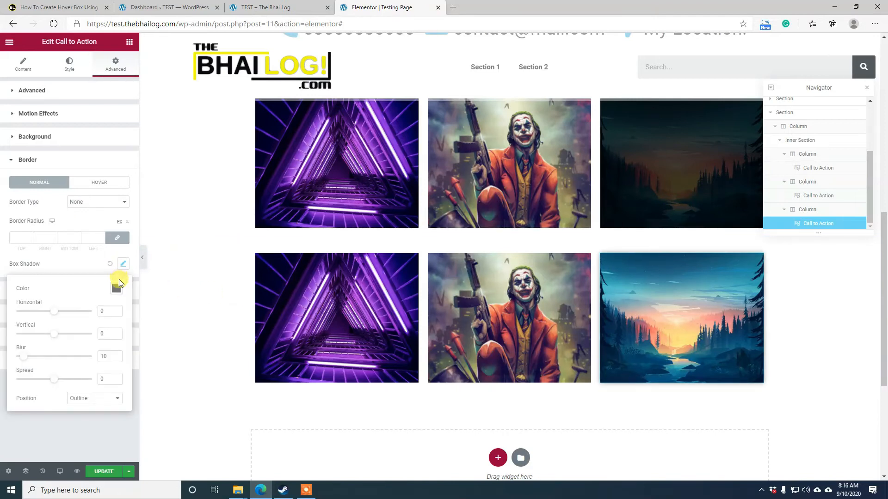
{"action": "left_click", "coordinate": [116, 289]}
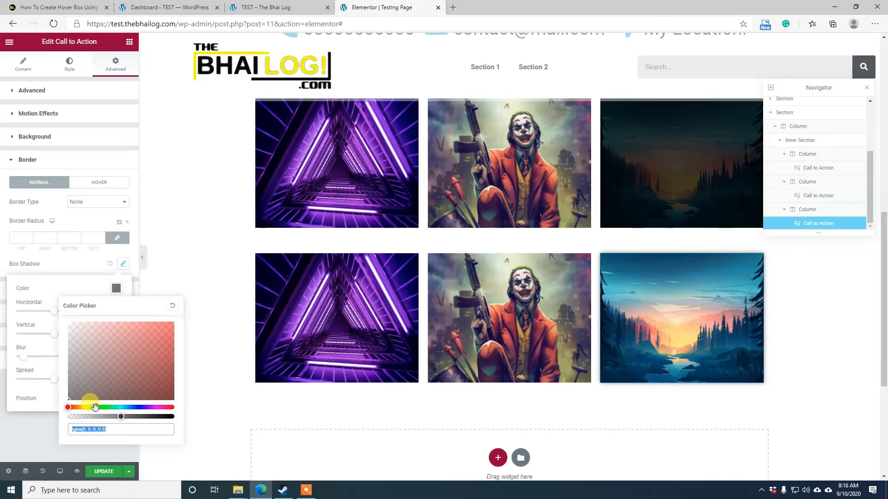
{"action": "left_click_drag", "start_coordinate": [75, 407], "coordinate": [138, 408]}
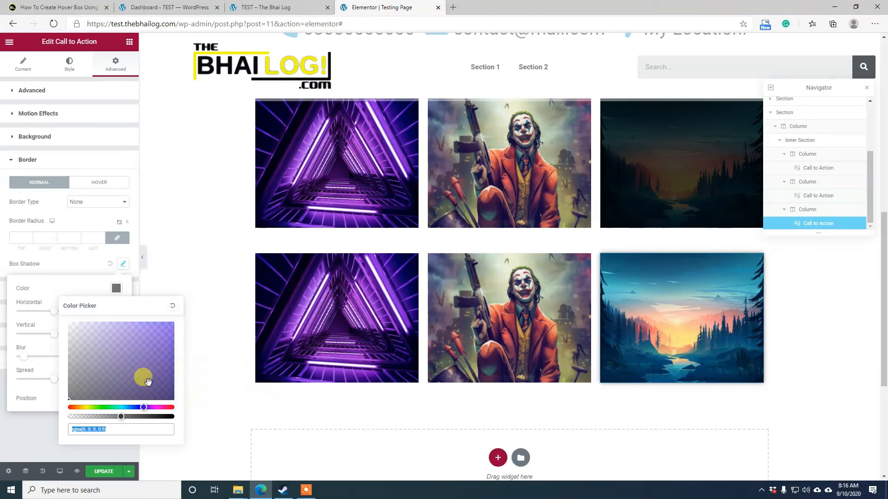
{"action": "left_click_drag", "start_coordinate": [122, 416], "coordinate": [170, 419]}
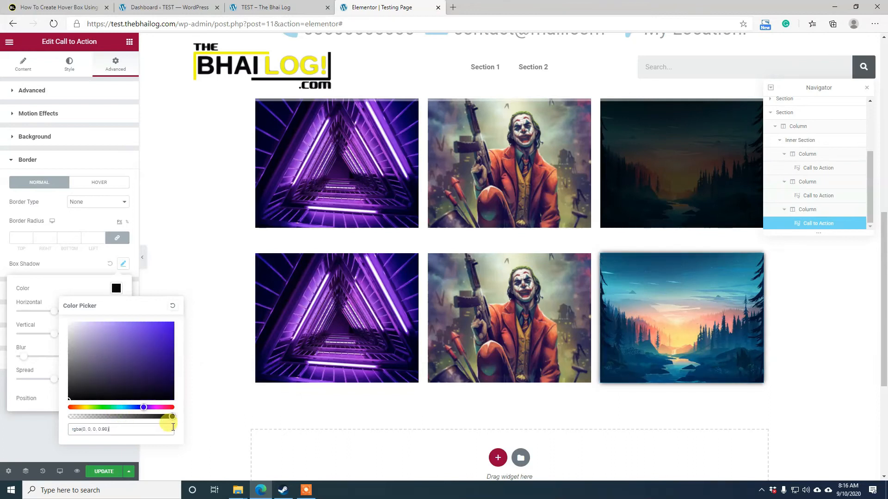
{"action": "left_click", "coordinate": [2, 368]}
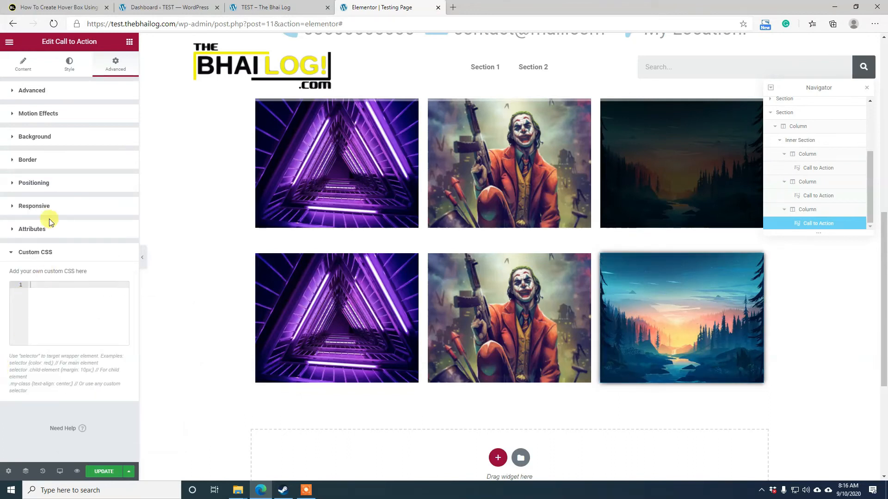
- Set the third box's normal box shadow colour to magenta, rgba(201, 9, 207, 0.98)
{"action": "left_click", "coordinate": [39, 160]}
{"action": "left_click", "coordinate": [123, 264]}
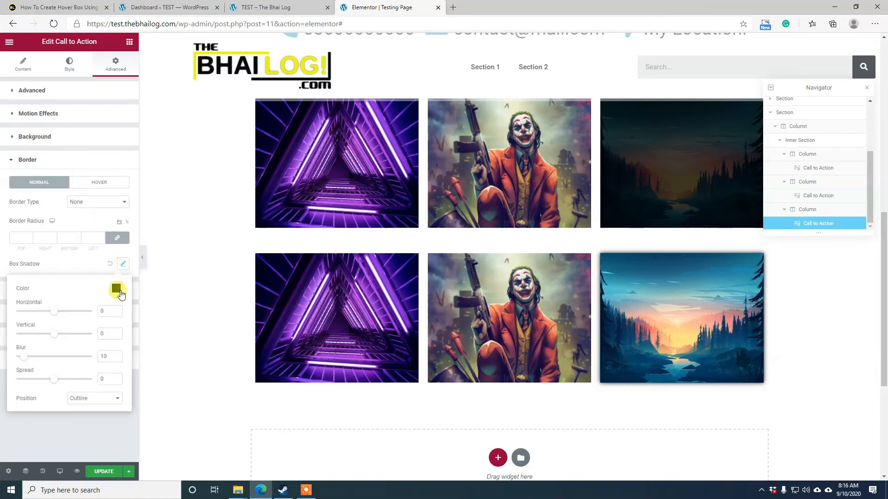
{"action": "left_click", "coordinate": [119, 292]}
{"action": "left_click", "coordinate": [94, 378]}
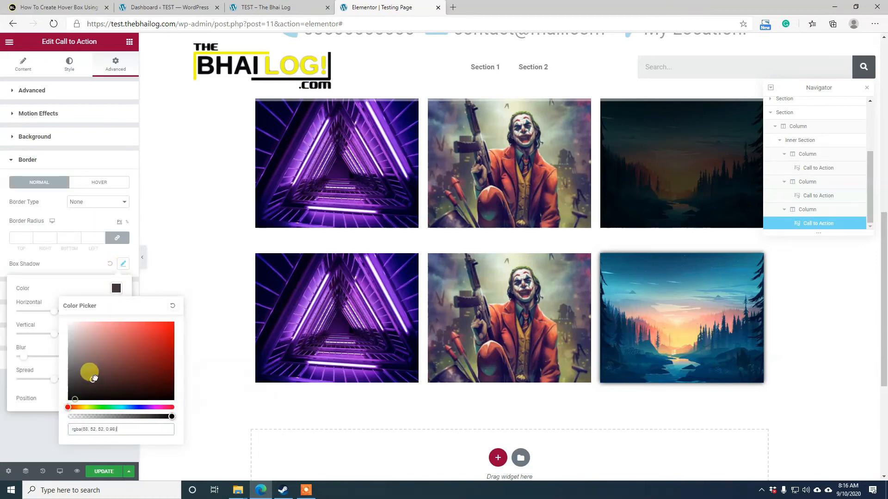
{"action": "left_click", "coordinate": [164, 408]}
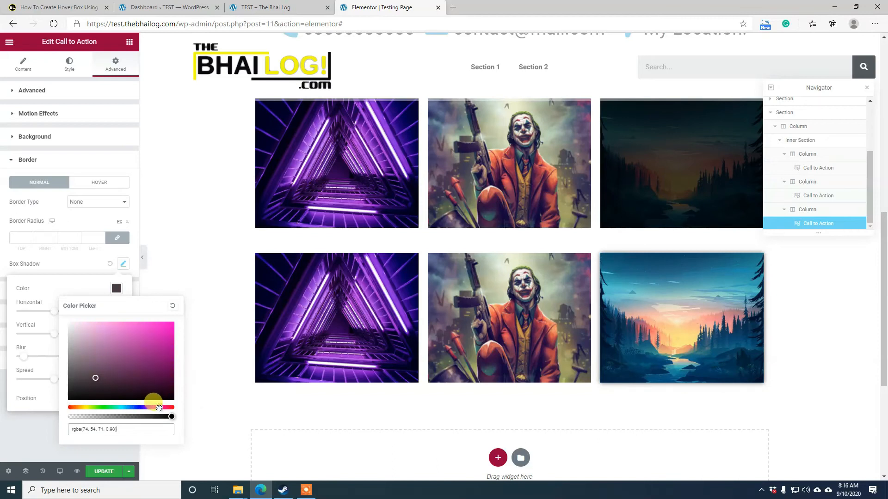
{"action": "left_click", "coordinate": [169, 340]}
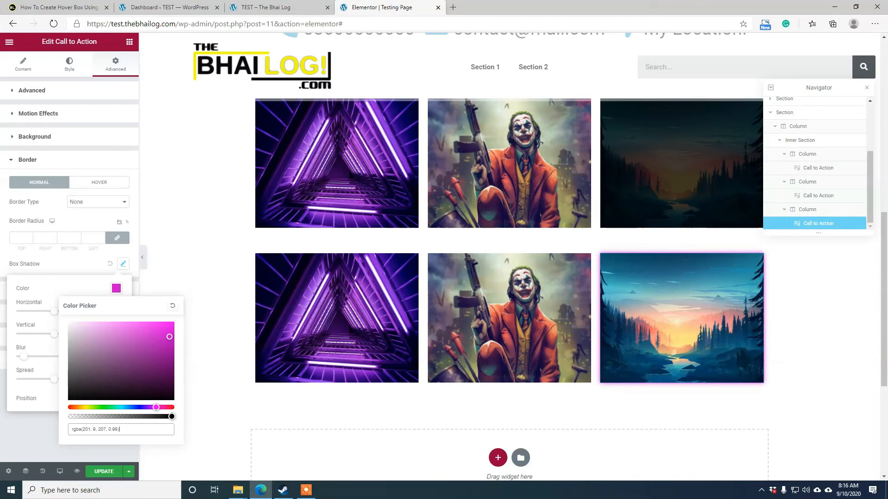
{"action": "left_click", "coordinate": [77, 262]}
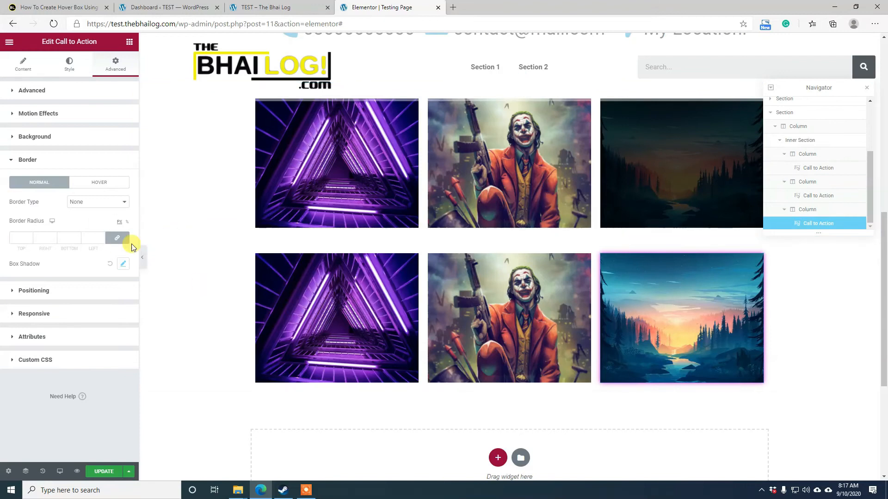
{"action": "left_click", "coordinate": [30, 236]}
{"action": "left_click", "coordinate": [31, 236]}
- Add a green, nearly opaque box shadow to the third box's hover border state and preview it
{"action": "left_click", "coordinate": [111, 183]}
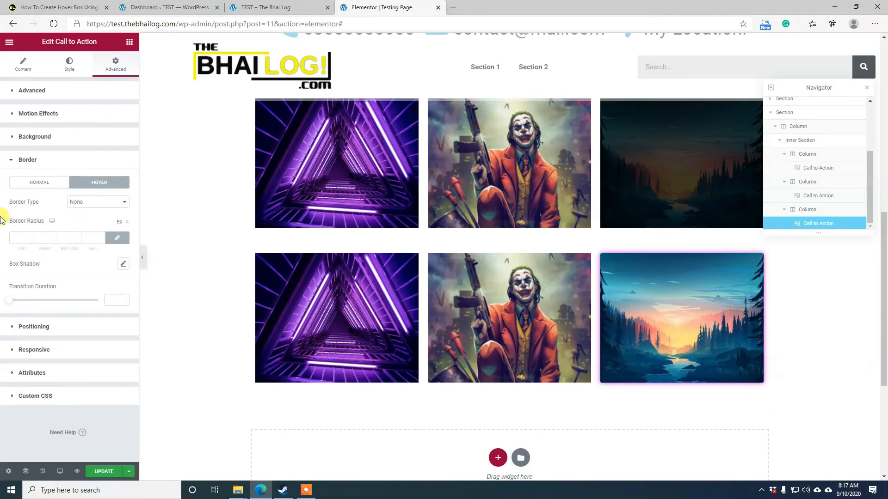
{"action": "left_click", "coordinate": [123, 265]}
{"action": "left_click", "coordinate": [114, 293]}
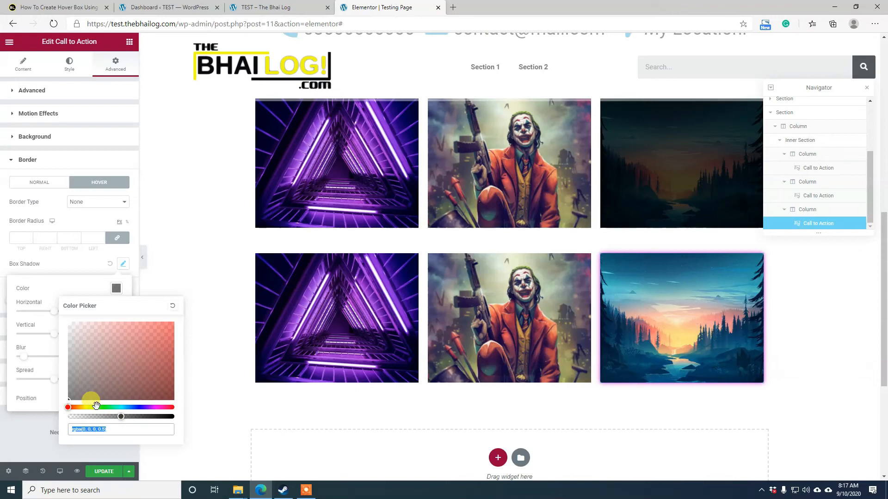
{"action": "left_click_drag", "start_coordinate": [88, 407], "coordinate": [172, 417]}
{"action": "left_click", "coordinate": [171, 320]}
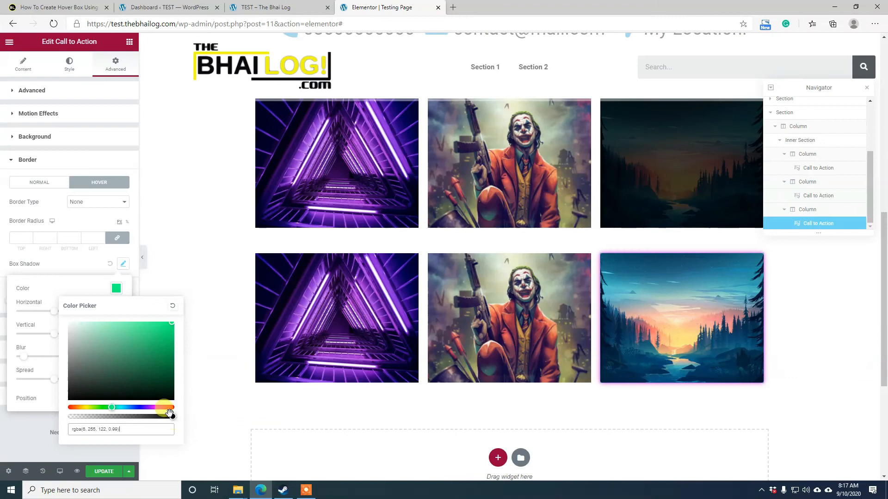
{"action": "left_click", "coordinate": [170, 333]}
{"action": "left_click", "coordinate": [5, 284]}
{"action": "mouse_move", "coordinate": [669, 301]}
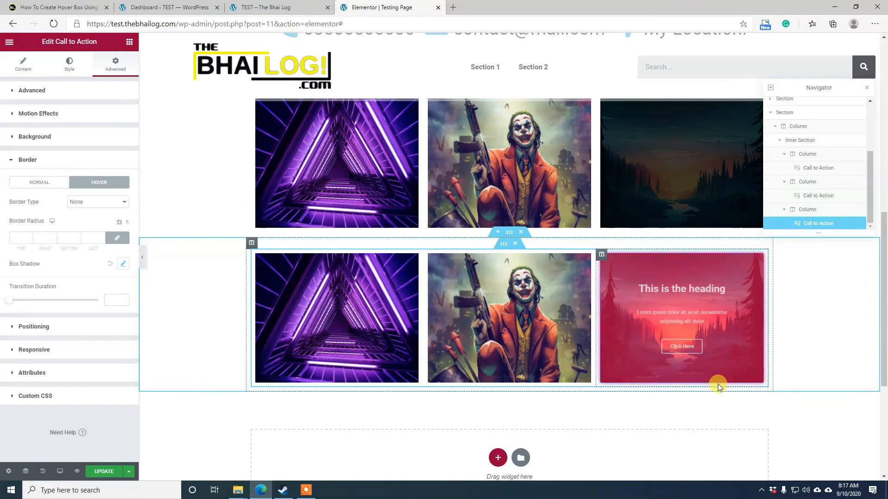
- Change the third box's hover box shadow colour to bright pink and preview the hover state
{"action": "left_click", "coordinate": [122, 266]}
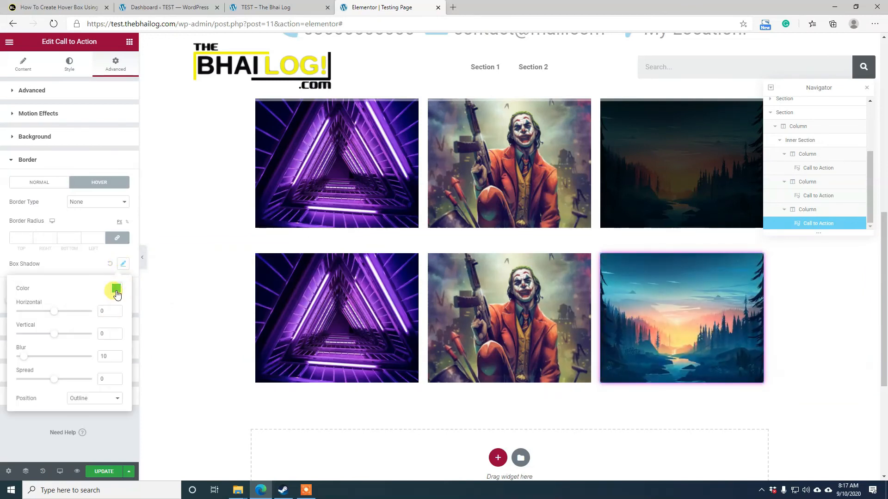
{"action": "left_click", "coordinate": [116, 291]}
{"action": "left_click_drag", "start_coordinate": [143, 408], "coordinate": [175, 407]}
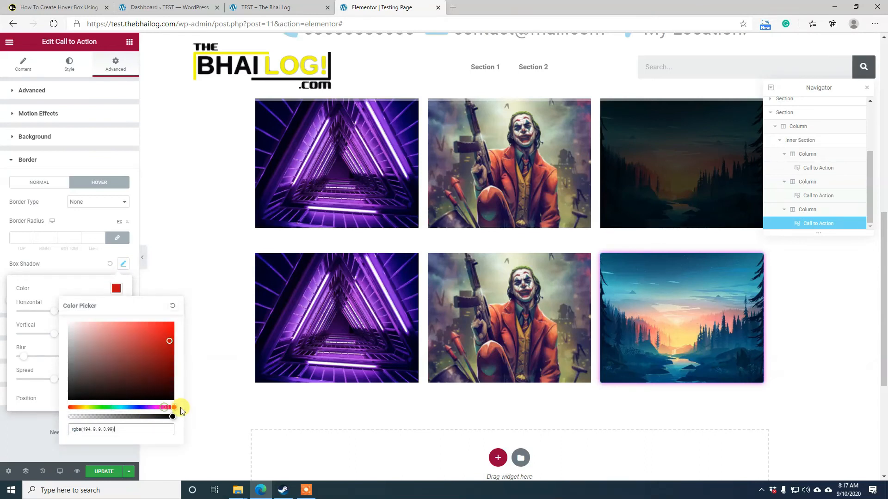
{"action": "left_click", "coordinate": [170, 407]}
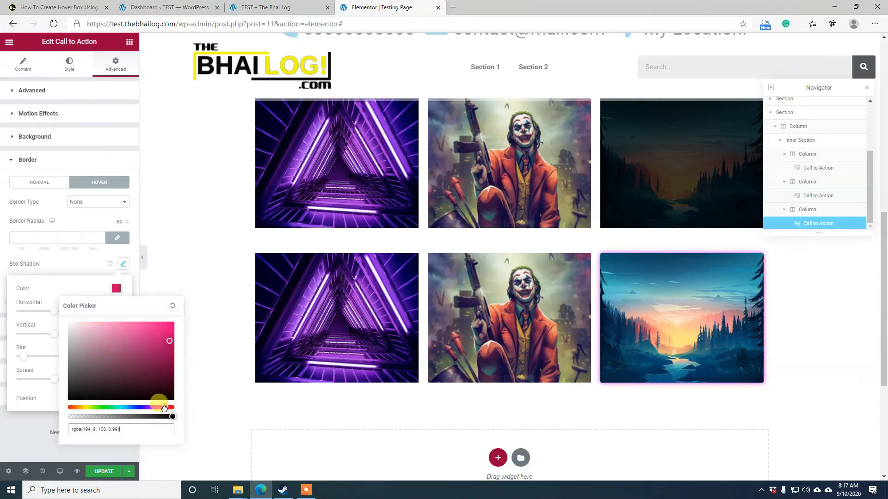
{"action": "left_click_drag", "start_coordinate": [165, 360], "coordinate": [175, 312]}
{"action": "left_click", "coordinate": [1, 241]}
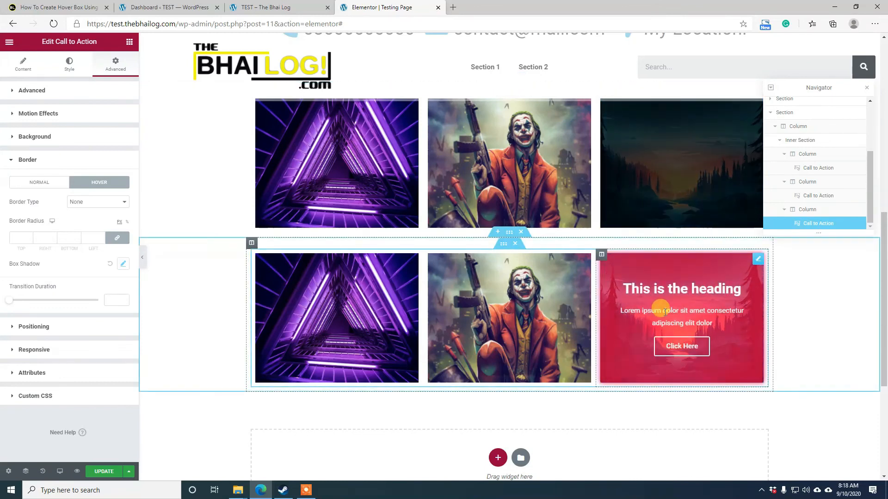
- Set the third box's button hover colours to a white background with black text, and preview the hovered button
{"action": "left_click", "coordinate": [68, 63]}
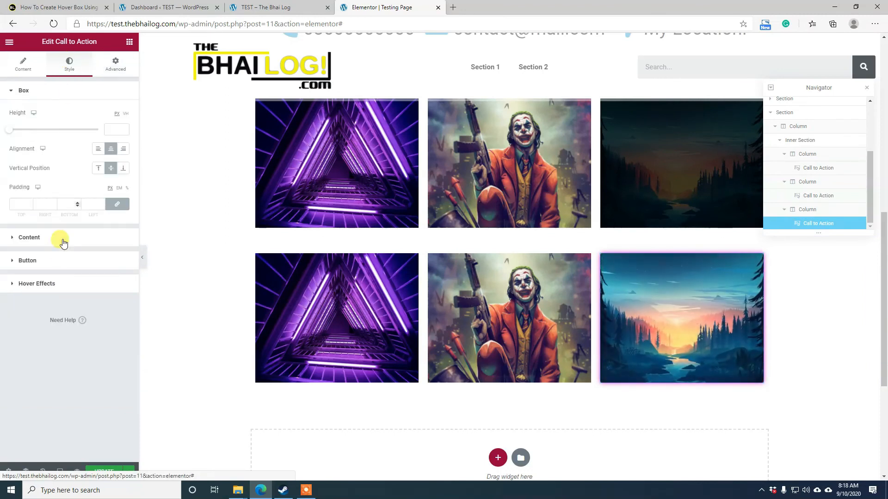
{"action": "left_click", "coordinate": [61, 261]}
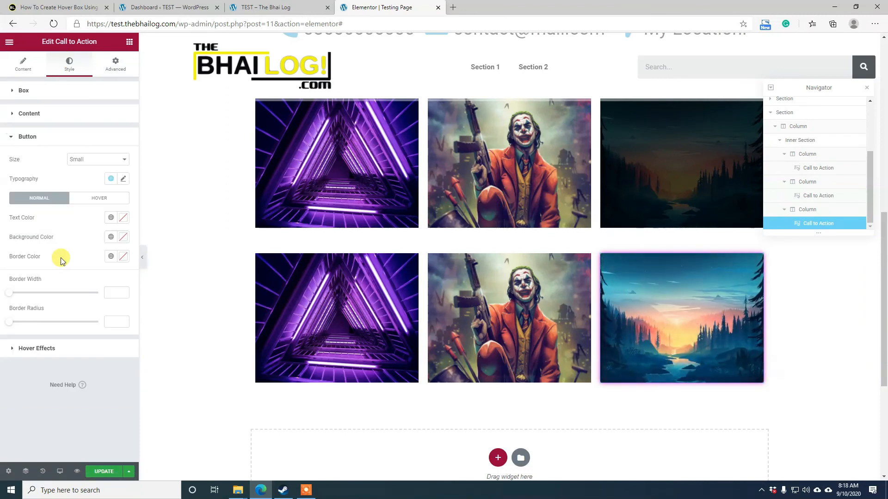
{"action": "left_click", "coordinate": [104, 202]}
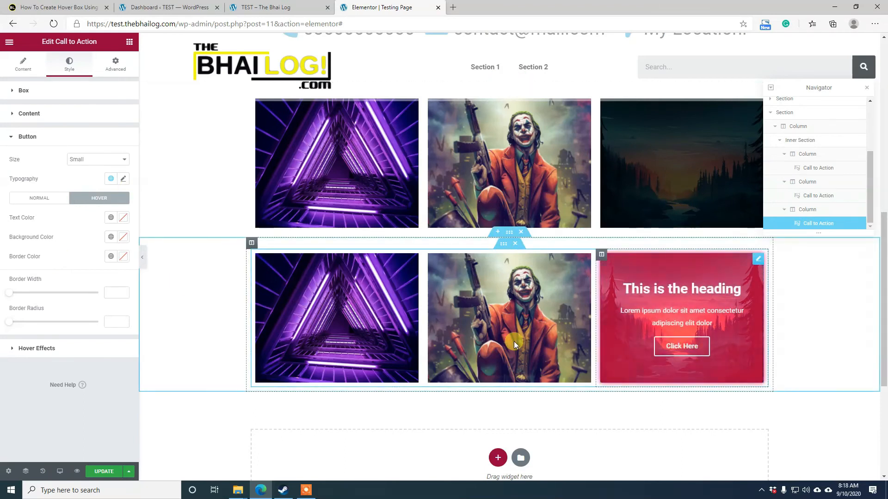
{"action": "left_click", "coordinate": [123, 237]}
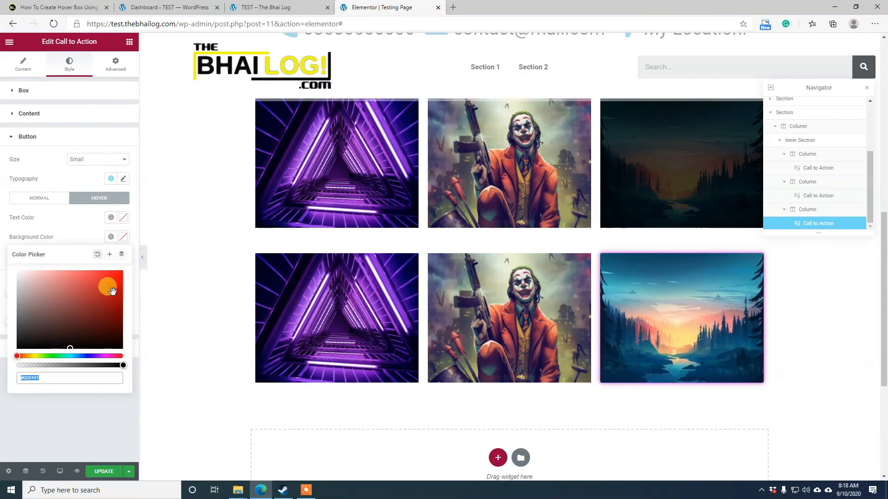
{"action": "left_click_drag", "start_coordinate": [113, 306], "coordinate": [0, 365]}
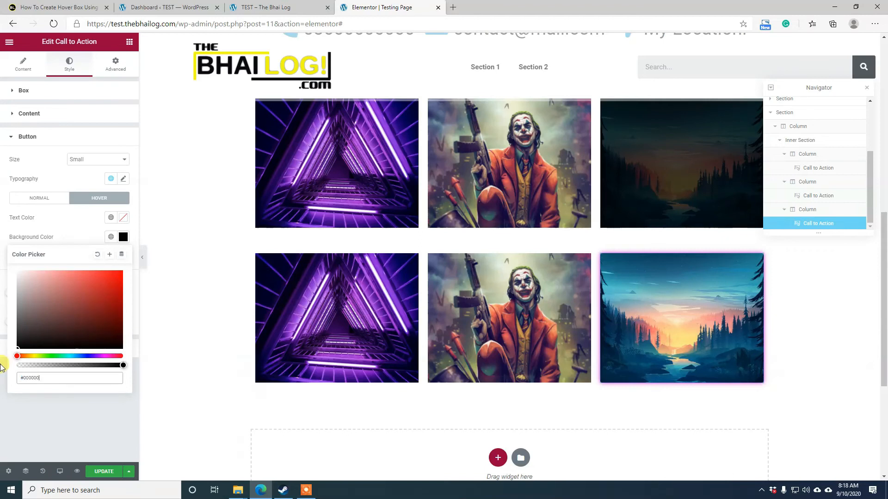
{"action": "left_click", "coordinate": [6, 256]}
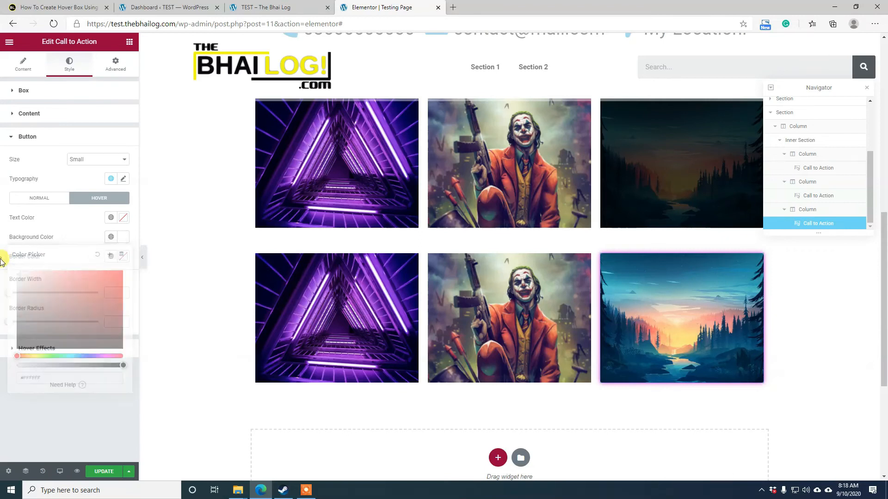
{"action": "left_click", "coordinate": [128, 218]}
{"action": "left_click", "coordinate": [5, 348]}
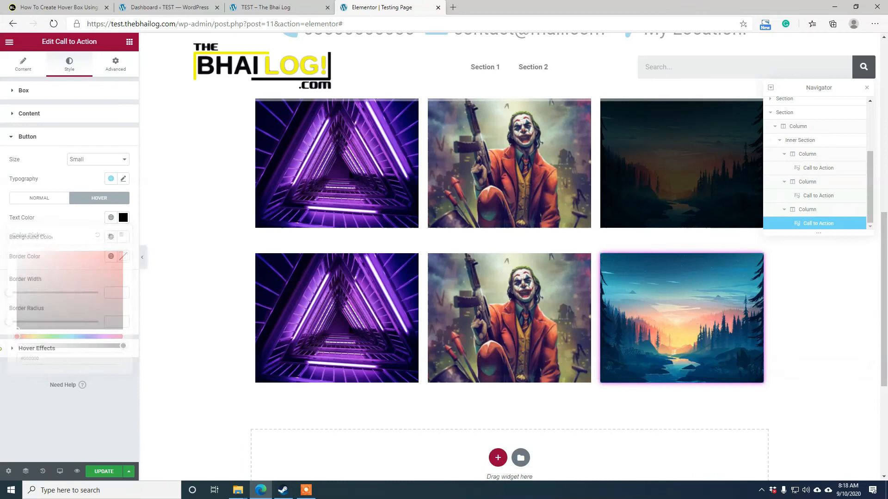
{"action": "left_click", "coordinate": [5, 348]}
{"action": "mouse_move", "coordinate": [745, 273]}
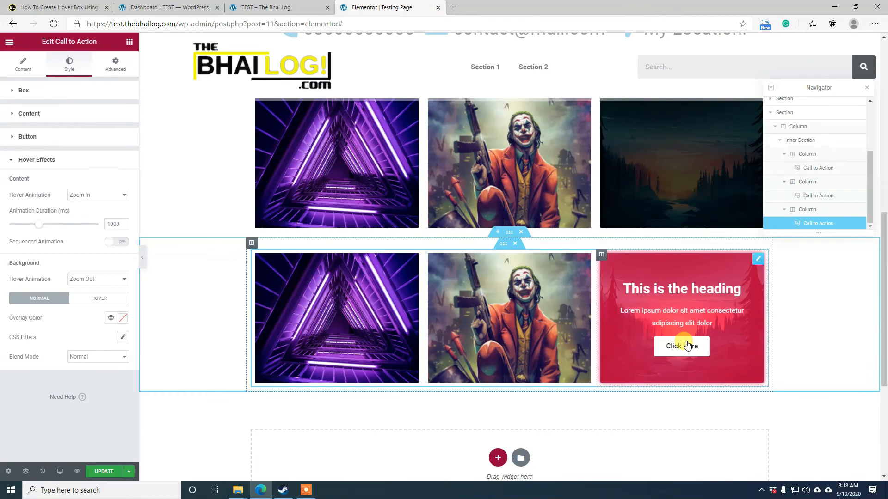
{"action": "left_click", "coordinate": [27, 135]}
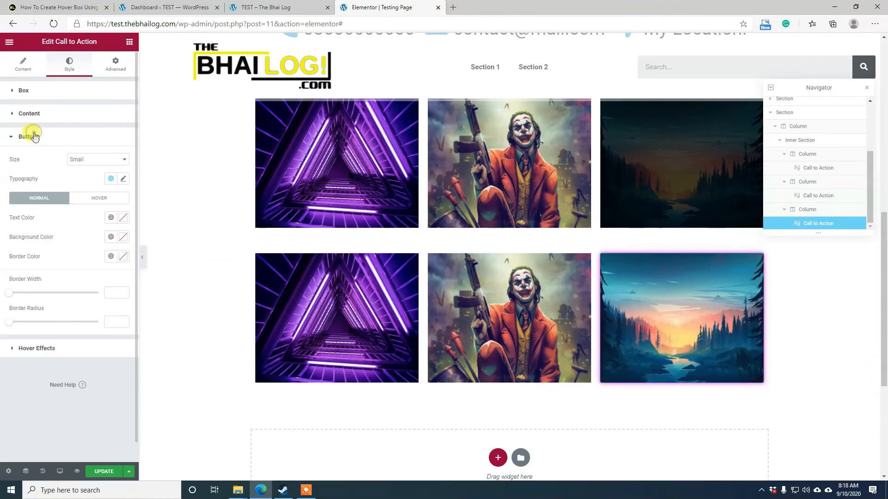
{"action": "left_click", "coordinate": [57, 115]}
{"action": "left_click", "coordinate": [85, 90]}
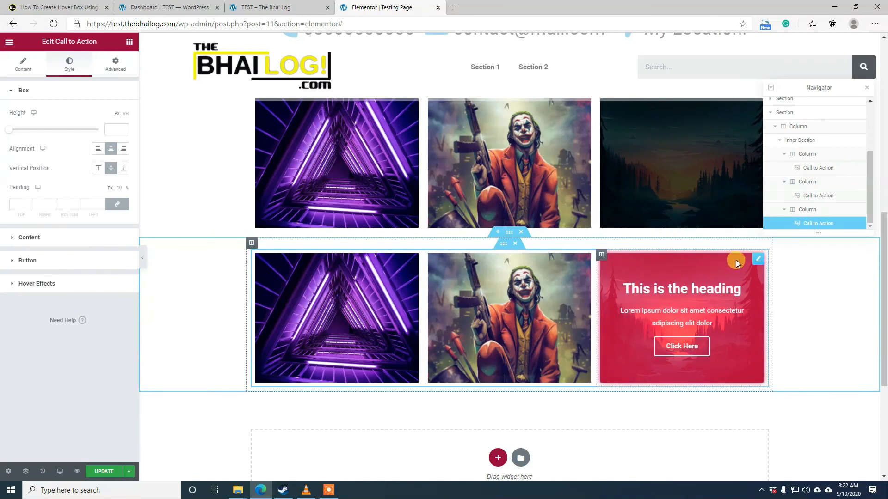
{"action": "left_click", "coordinate": [753, 262]}
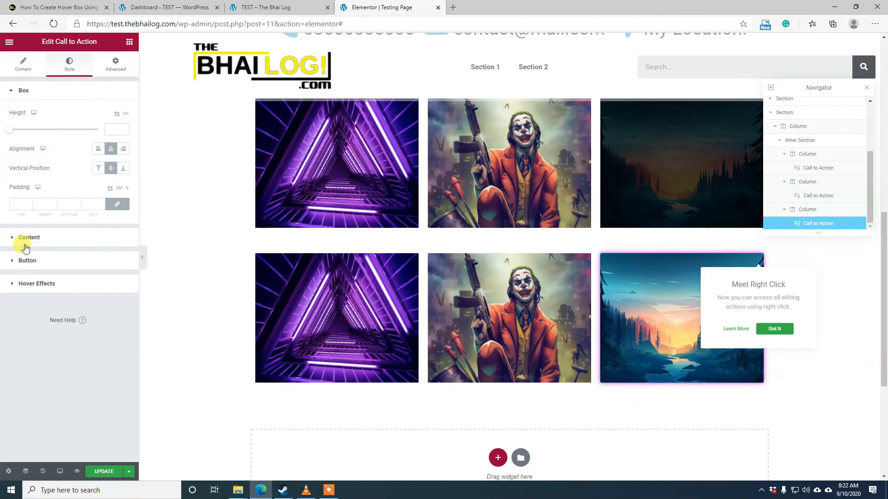
- Set the third box's normal background overlay in the hover effects to a semi-transparent near-black colour
{"action": "left_click", "coordinate": [31, 284]}
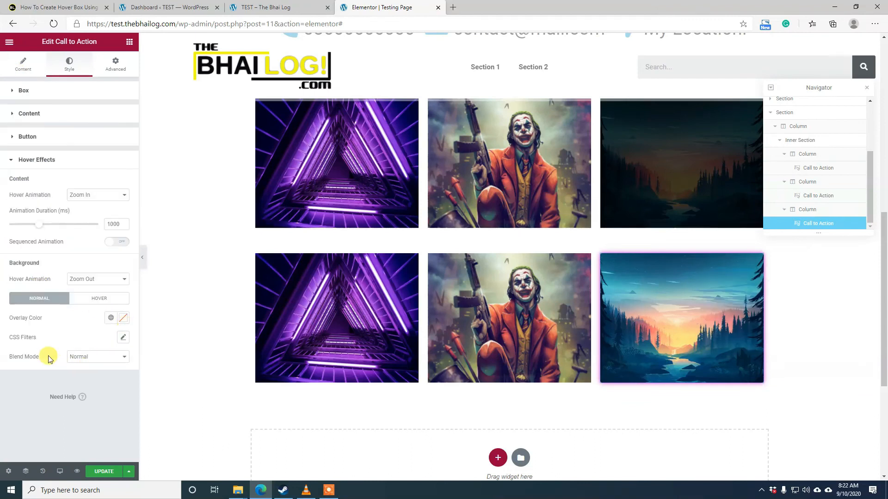
{"action": "left_click", "coordinate": [124, 319]}
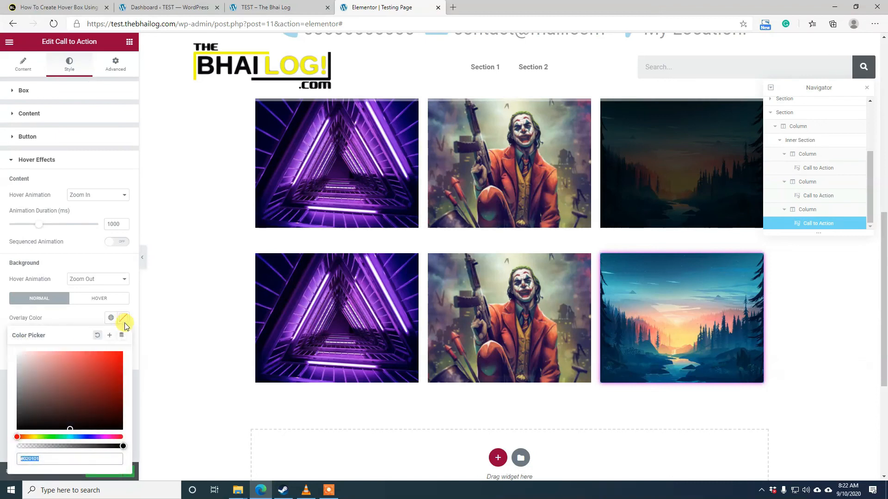
{"action": "left_click_drag", "start_coordinate": [46, 413], "coordinate": [2, 433]}
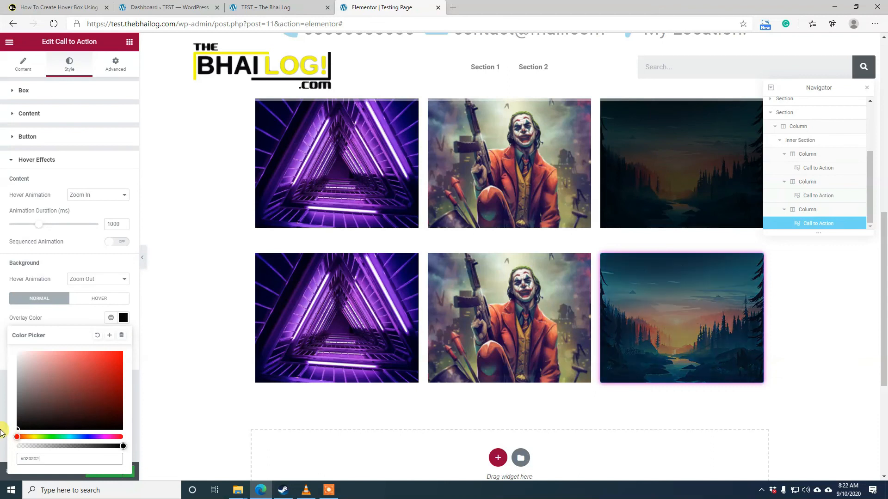
{"action": "left_click_drag", "start_coordinate": [122, 447], "coordinate": [85, 447]}
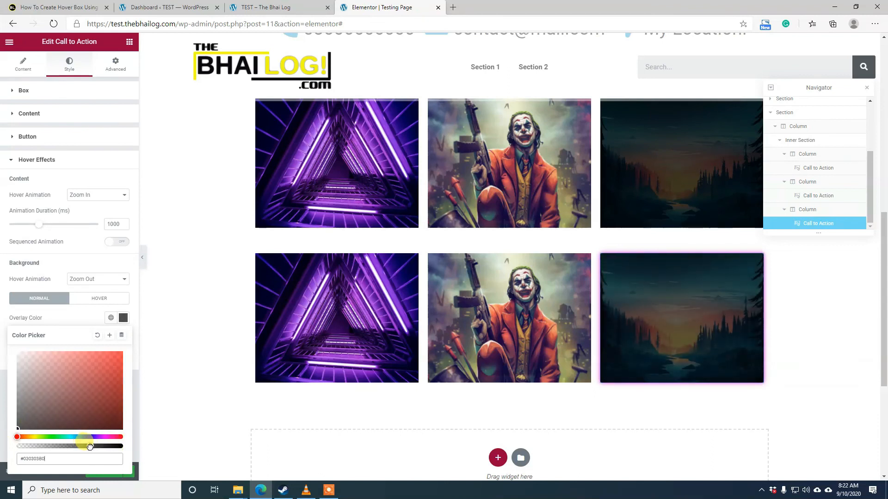
{"action": "left_click", "coordinate": [122, 318]}
- Change the third box's hover background overlay colour to a semi-transparent white
{"action": "left_click", "coordinate": [99, 298]}
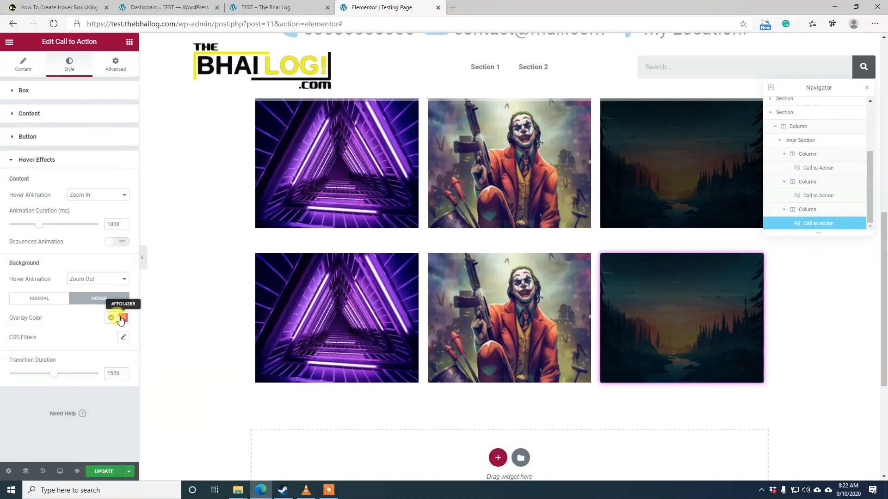
{"action": "left_click", "coordinate": [123, 319]}
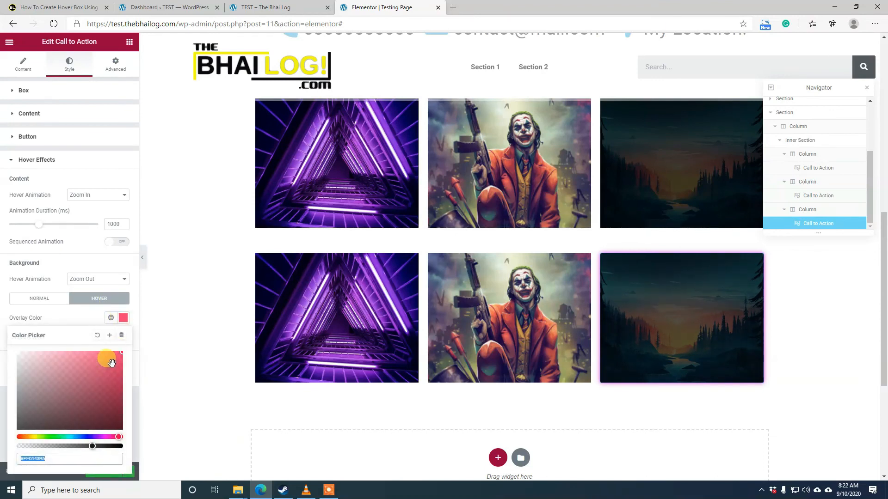
{"action": "left_click_drag", "start_coordinate": [87, 406], "coordinate": [1, 299]}
{"action": "left_click", "coordinate": [2, 420]}
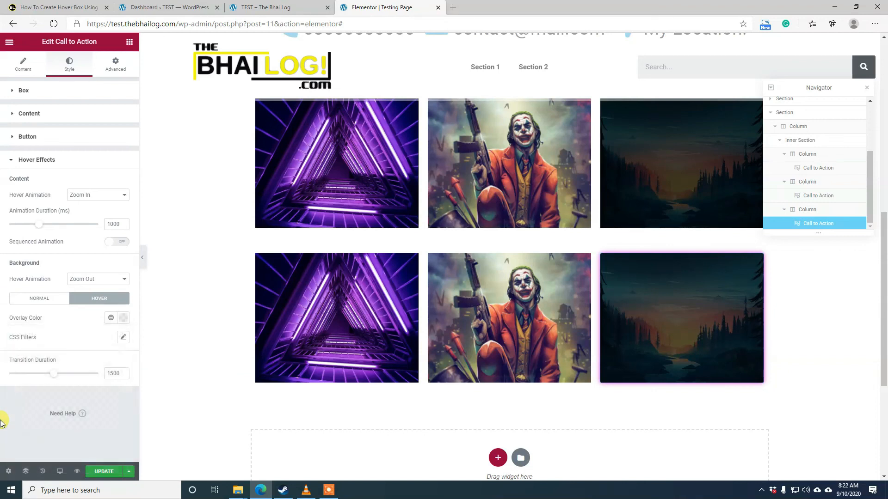
{"action": "left_click", "coordinate": [20, 305]}
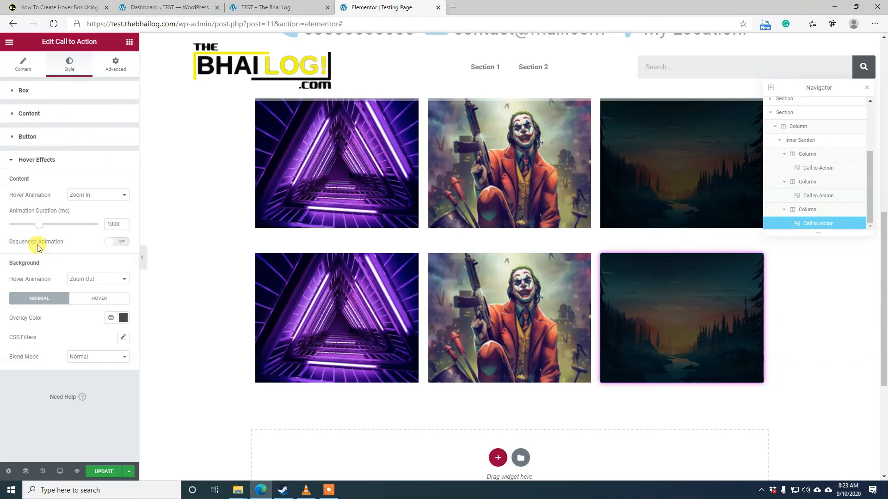
- Enable sequenced animation on the third box and set its content animation duration to 426 ms, previewing the hover effect after each change
{"action": "left_click", "coordinate": [113, 242]}
{"action": "mouse_move", "coordinate": [747, 326]}
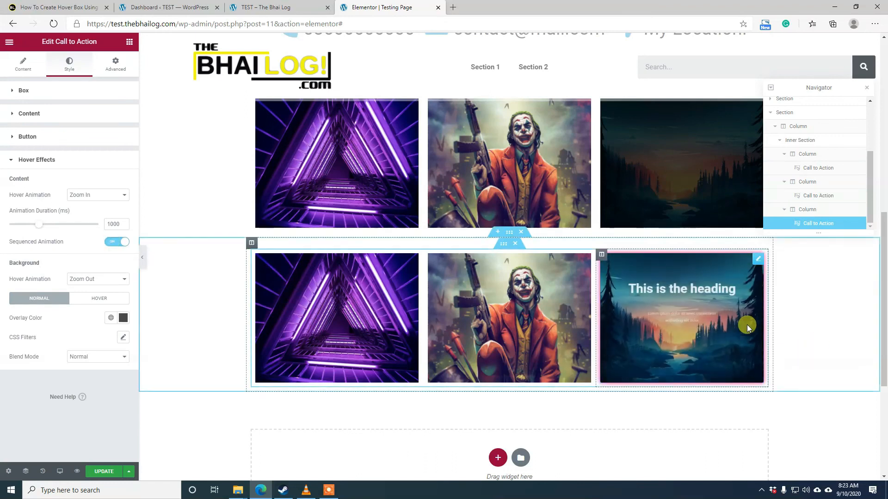
{"action": "left_click_drag", "start_coordinate": [40, 228], "coordinate": [67, 228]}
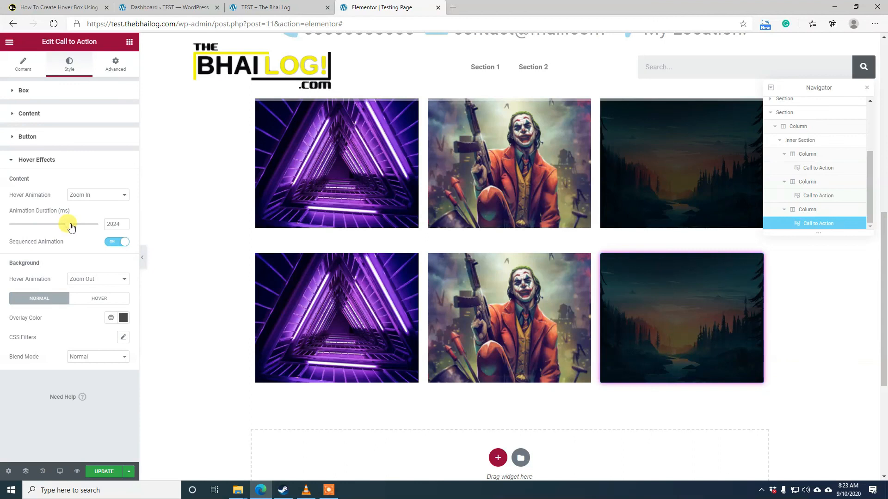
{"action": "mouse_move", "coordinate": [695, 314]}
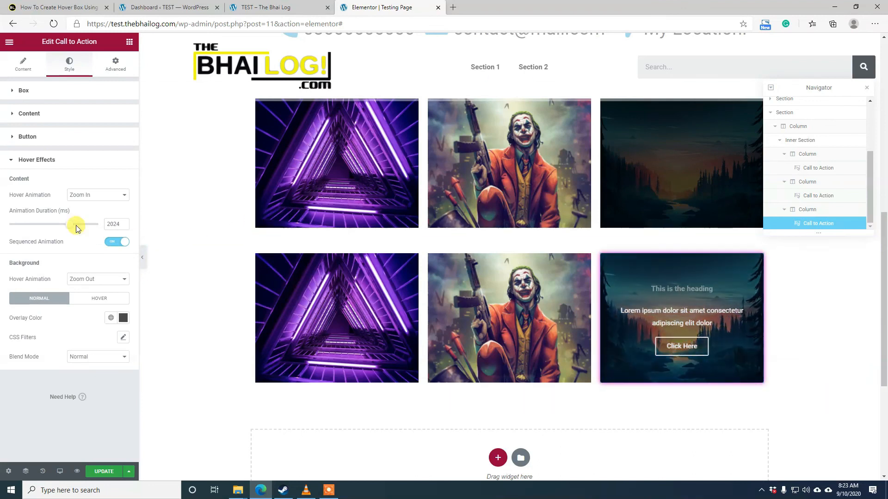
{"action": "left_click_drag", "start_coordinate": [76, 226], "coordinate": [24, 227]}
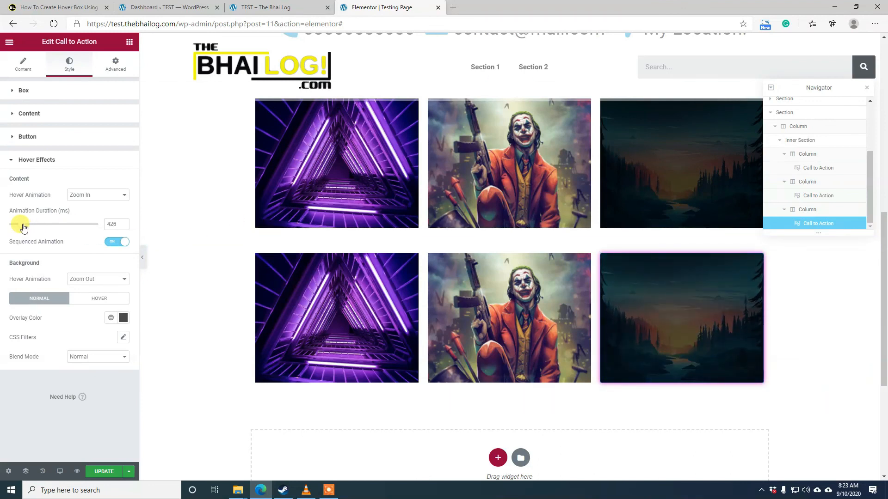
{"action": "mouse_move", "coordinate": [664, 276]}
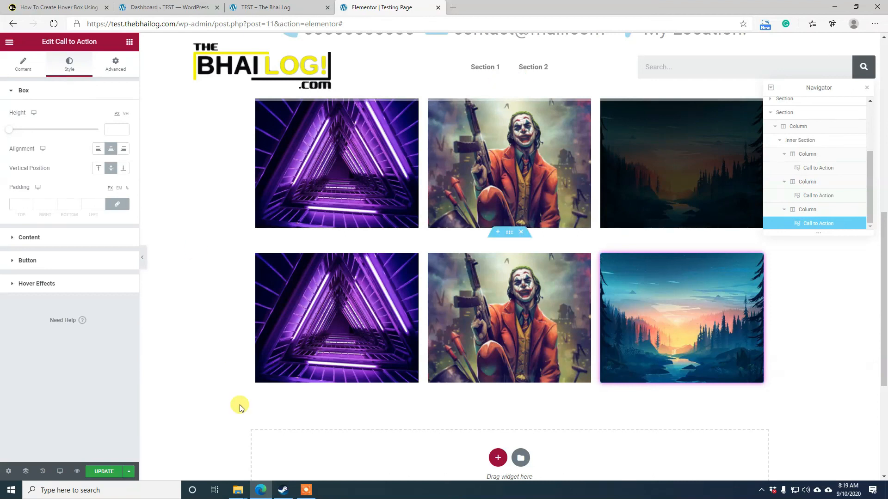
{"action": "left_click", "coordinate": [306, 489]}
{"action": "left_click", "coordinate": [625, 476]}
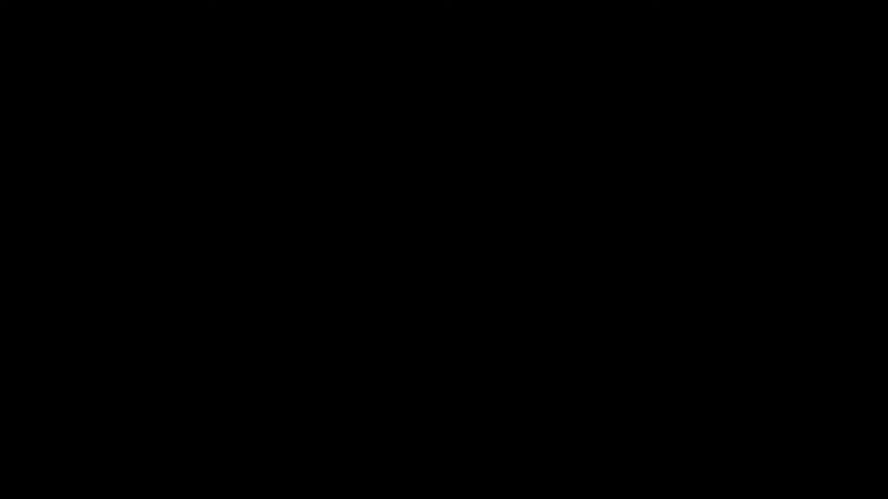